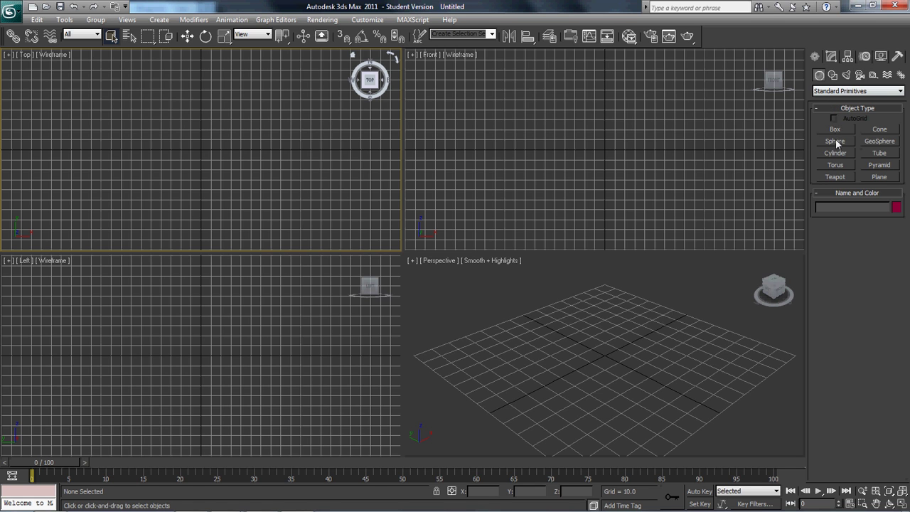
- In a maximized Top view, draw a plane about 198 long and 70 wide and move it along X to the origin
left_click(880, 177)
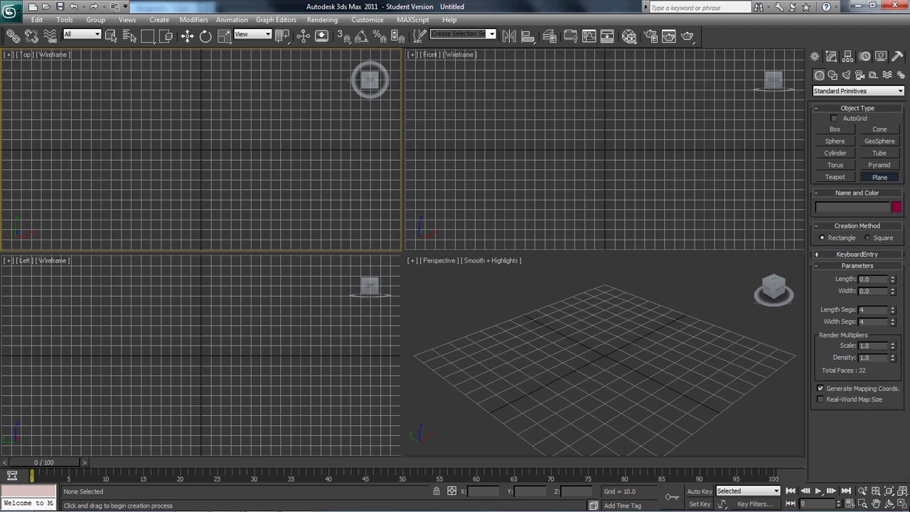
left_click(903, 505)
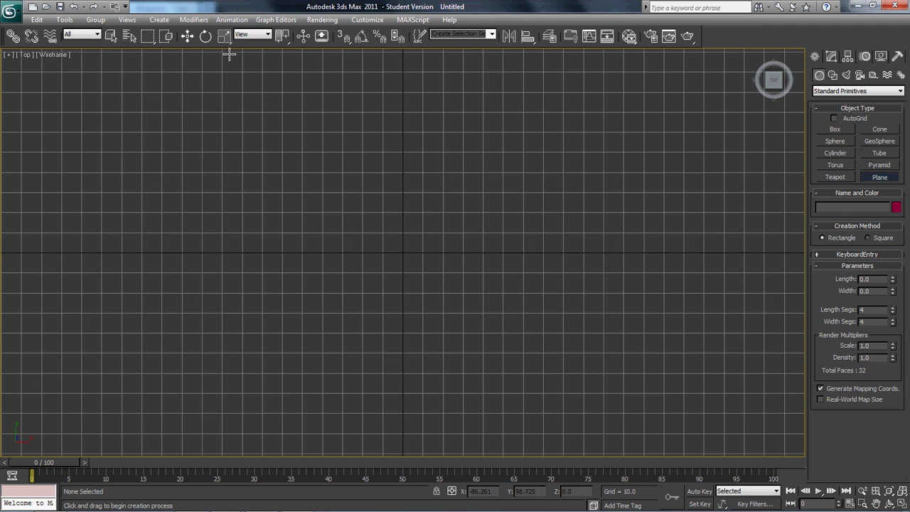
left_click_drag(229, 55, 370, 451)
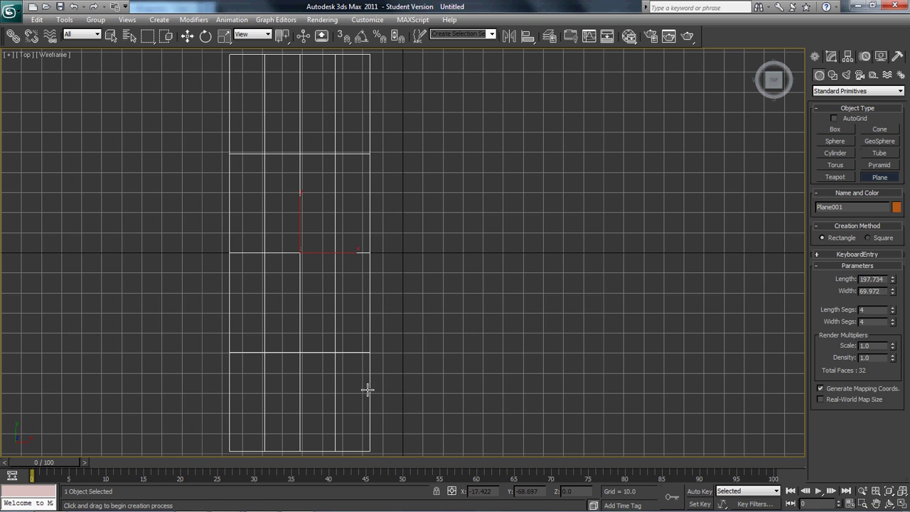
key("w")
left_click_drag(349, 263, 444, 266)
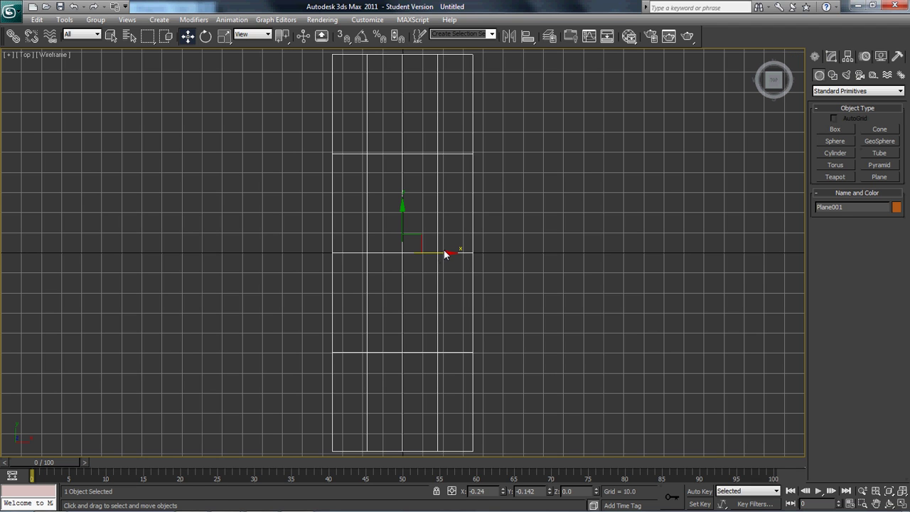
left_click_drag(444, 253, 445, 253)
- Reduce the plane's length and width segments to 1, then shade the viewport and hide the grid
left_click(831, 57)
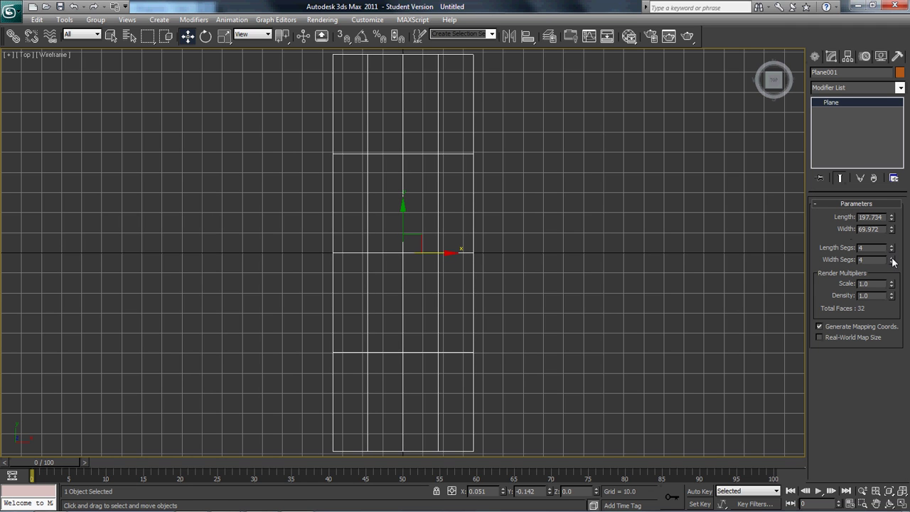
left_click_drag(891, 249, 885, 349)
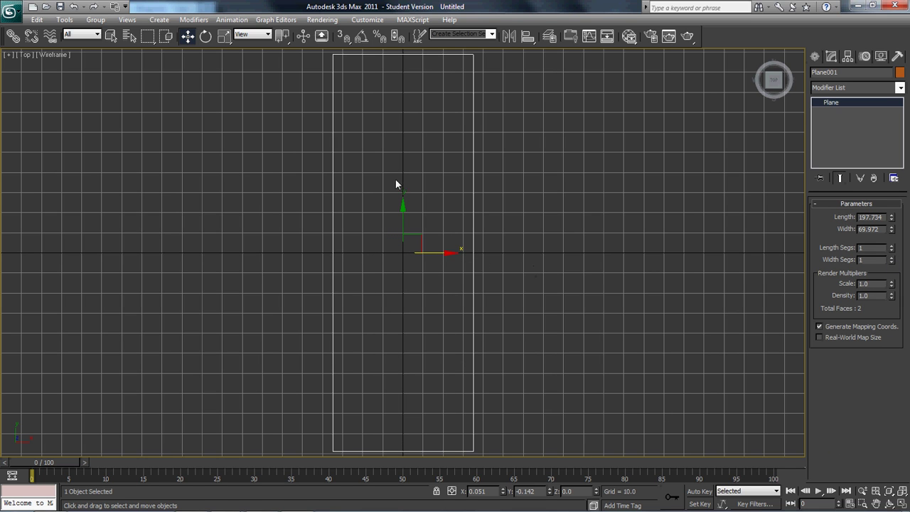
key("F3")
middle_click_drag(453, 230, 470, 194, "alt")
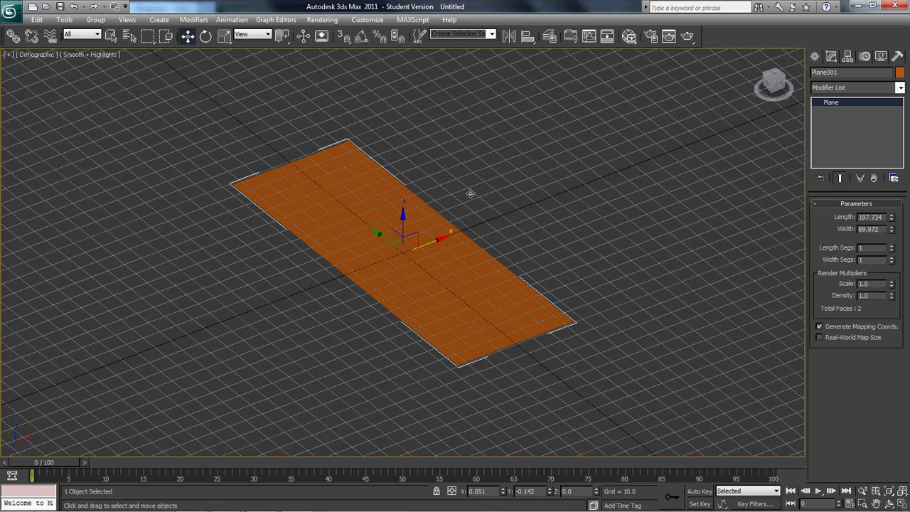
key("g")
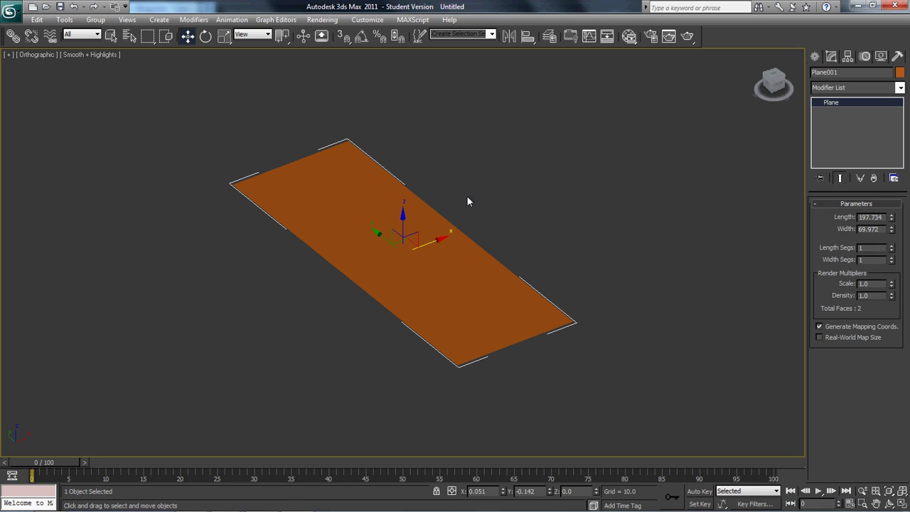
key("e")
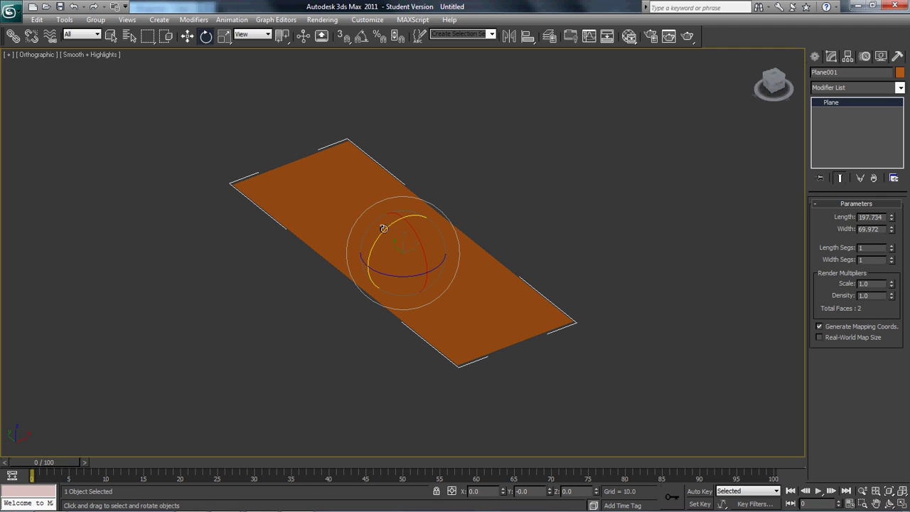
mouse_move(384, 229)
left_mouse_down("shift")
mouse_move(420, 205)
mouse_move(488, 180)
mouse_move(483, 187)
left_mouse_up("shift")
right_click(483, 187)
key("f")
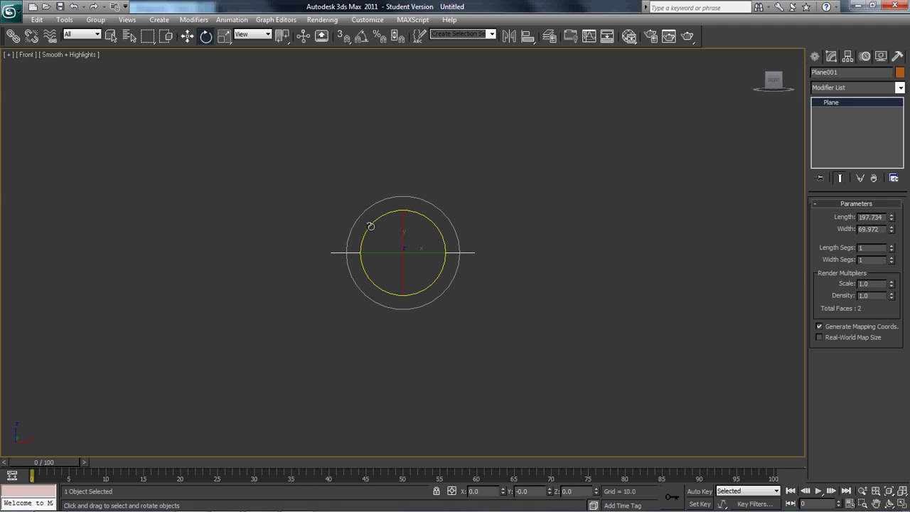
mouse_move(370, 225)
left_mouse_down()
mouse_move(412, 187)
mouse_move(449, 177)
mouse_move(423, 255)
mouse_move(384, 255)
mouse_move(481, 259)
mouse_move(441, 204)
mouse_move(468, 211)
left_mouse_up()
key("t")
right_click(468, 210)
- Make a copy of the plane rotated 90 degrees about its long axis and name it SIDE_PLANE
left_click_drag(423, 253, 526, 246, "shift")
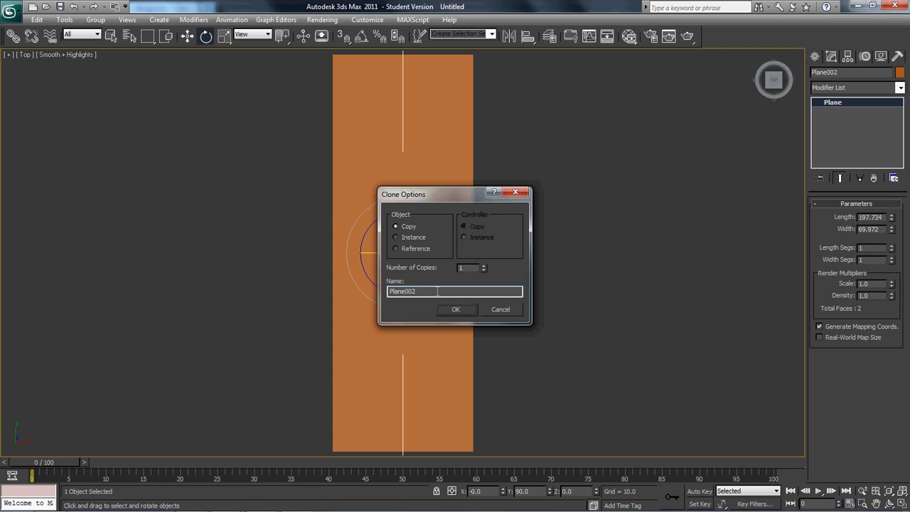
left_click_drag(451, 289, 358, 288)
key("BackSpace")
left_click(453, 309)
- Move SIDE_PLANE along X by about 34.5 units to the long edge of the horizontal plane
middle_click_drag(394, 298, 443, 221, "alt")
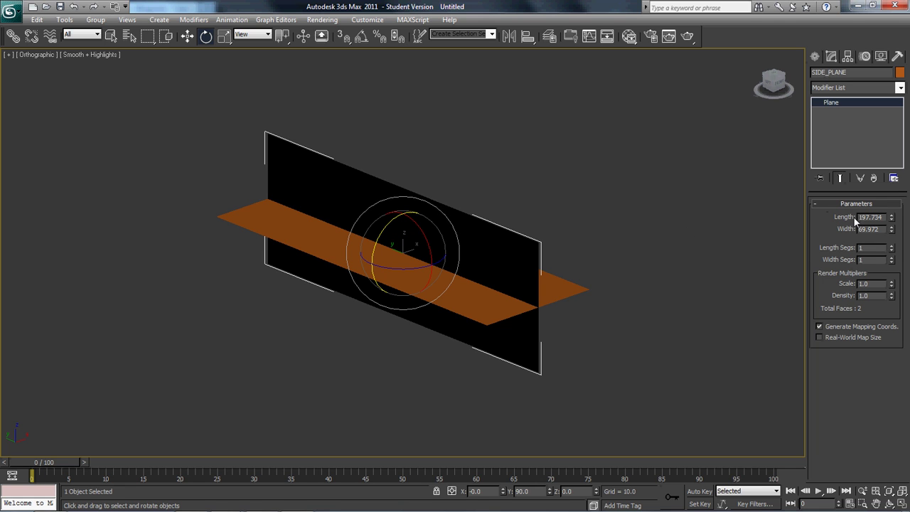
left_click(518, 171)
left_click(441, 209)
key("w")
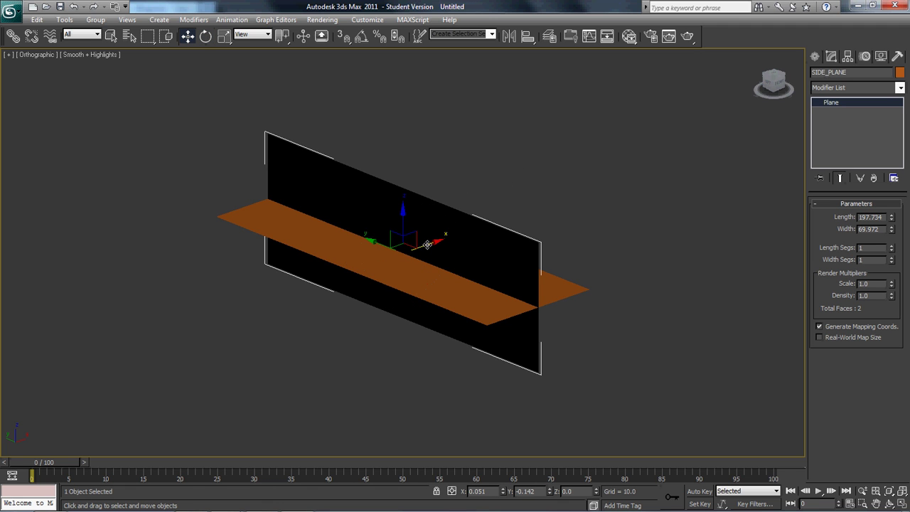
left_click_drag(429, 244, 480, 223)
- Lower the horizontal plane about 34.9 units along Z to the bottom edge of SIDE_PLANE
left_click(439, 265)
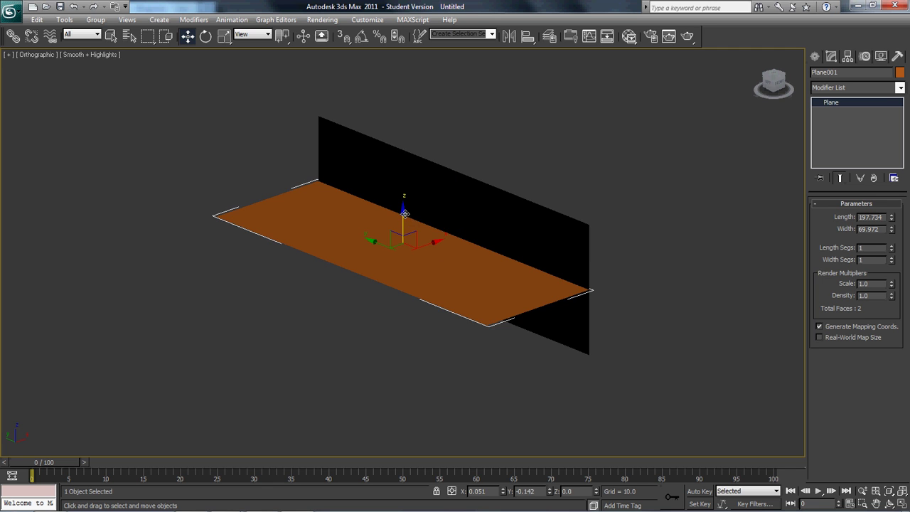
left_click_drag(418, 252, 421, 274)
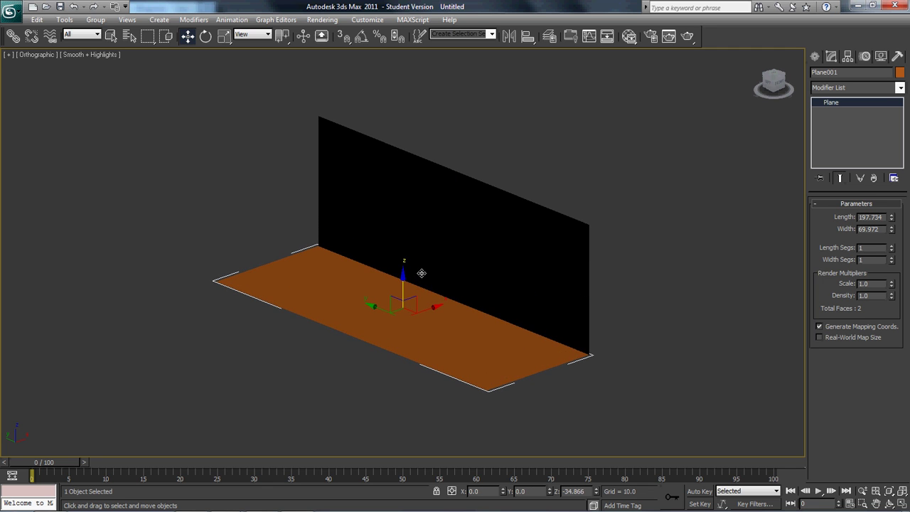
left_click(283, 226)
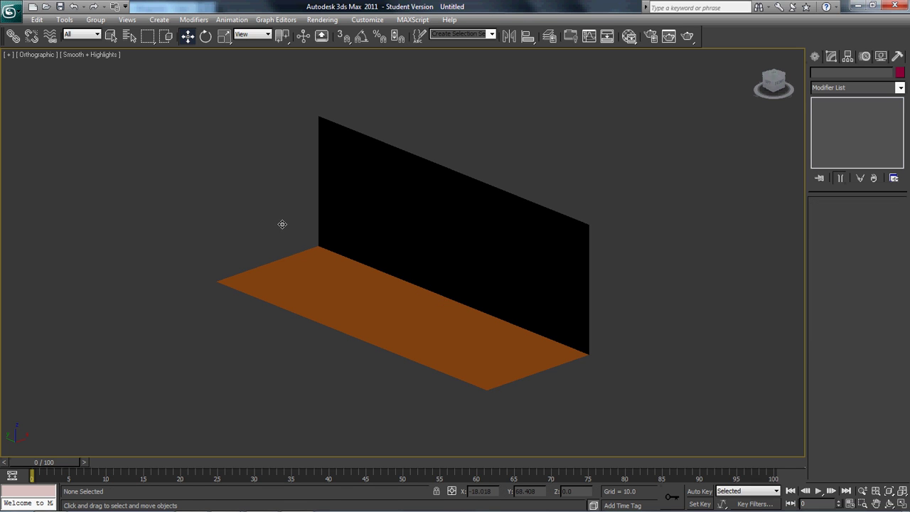
- Examine how the two planes line up at their shared corner in the Top and Front views
key("f")
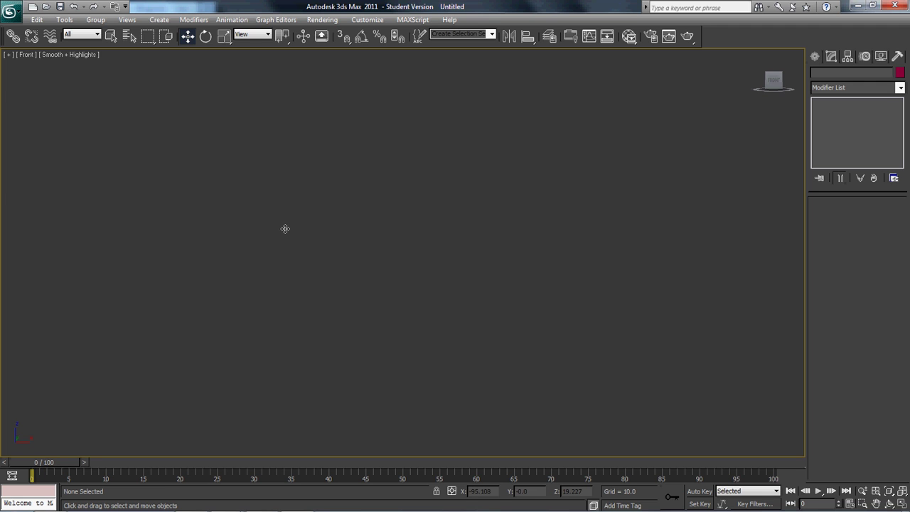
key("t")
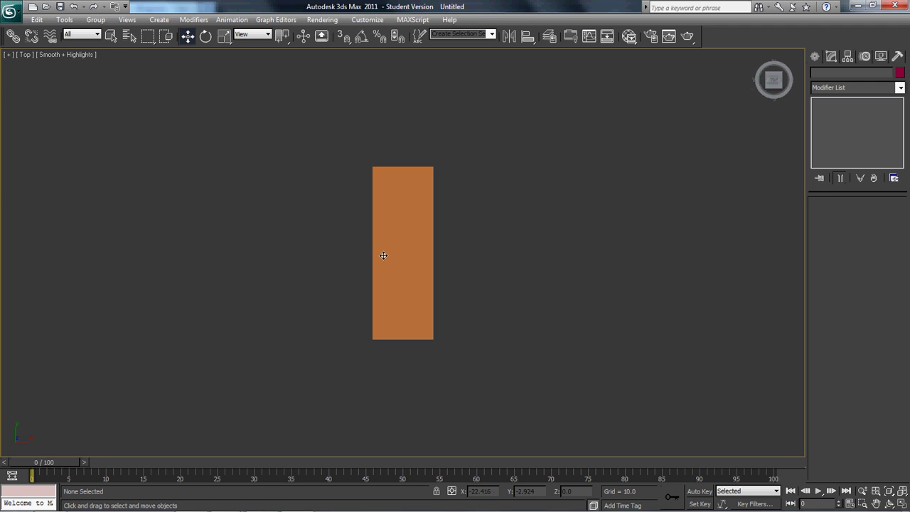
middle_click_drag(386, 253, 389, 211, "alt")
key("f")
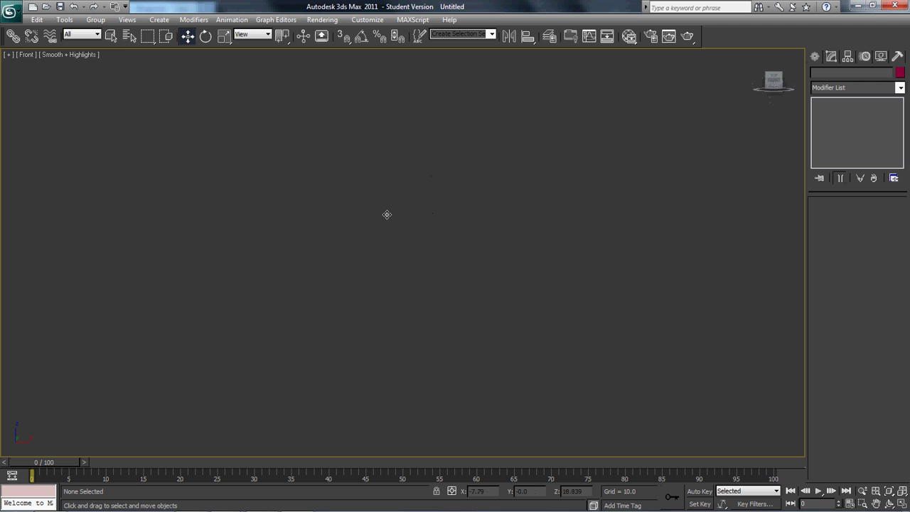
left_click_drag(260, 103, 611, 356)
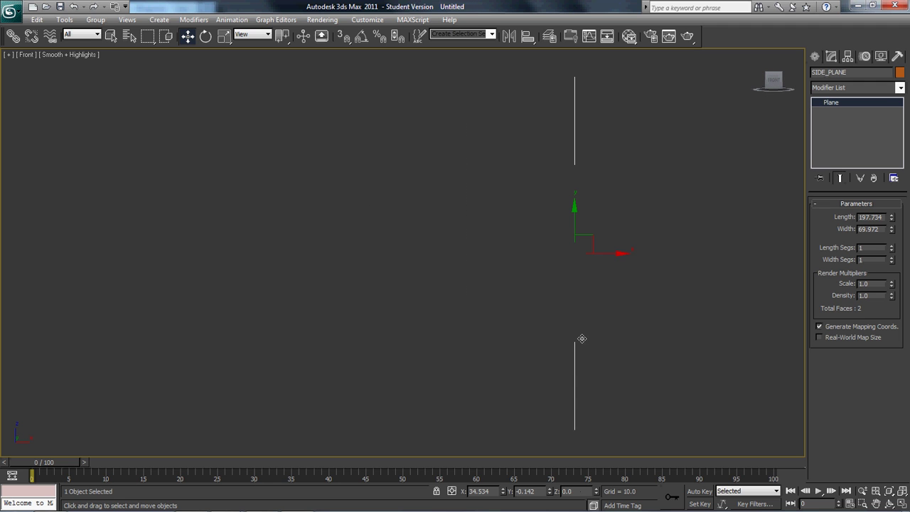
middle_click_drag(440, 312, 433, 294)
left_click_drag(355, 223, 568, 439)
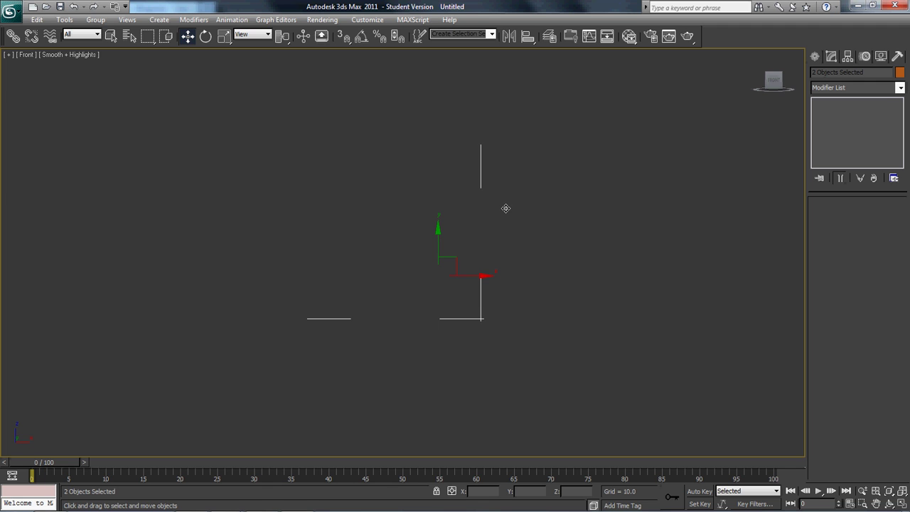
key("Delete")
- Select the horizontal base plane and set its width to 70
left_click_drag(252, 271, 354, 378)
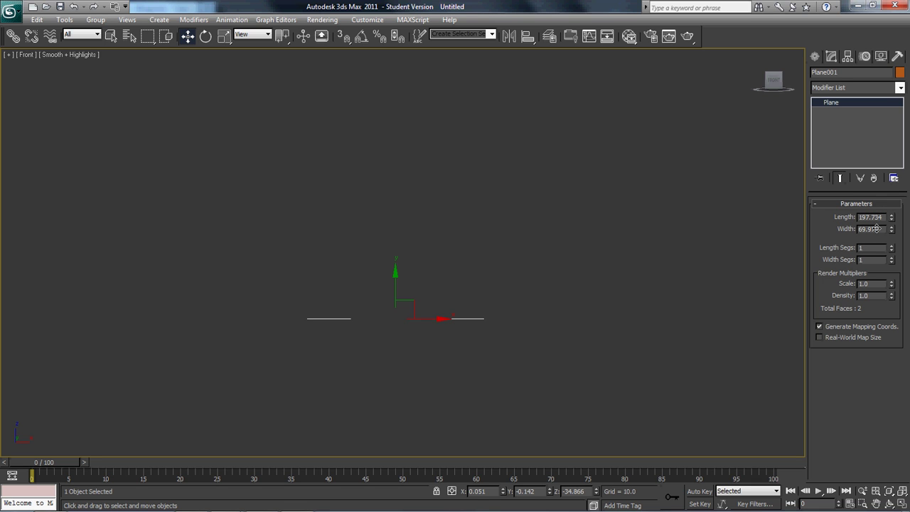
left_click_drag(881, 229, 838, 237)
type("7")
key("Return")
key("Delete")
- Select SIDE_PLANE and set its width to 70
left_click_drag(418, 179, 590, 282)
middle_click_drag(503, 235, 449, 199, "alt")
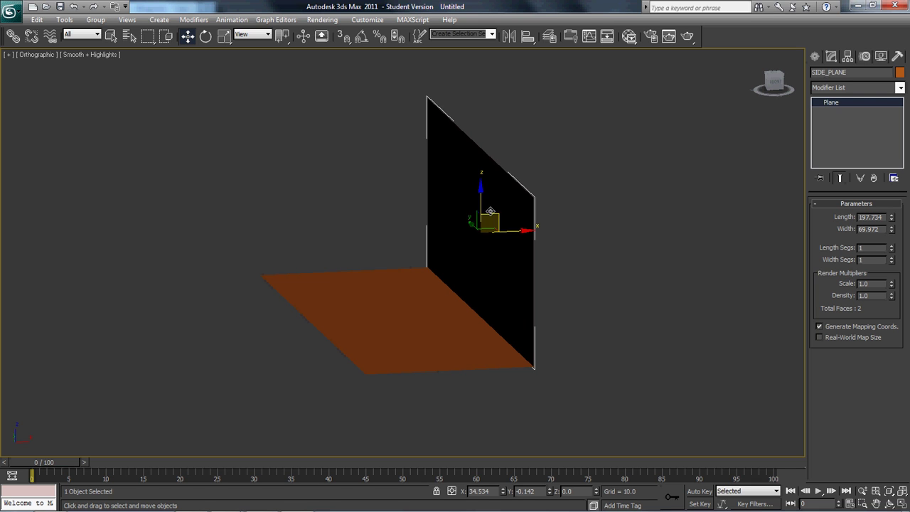
double_click(879, 229)
type("70")
key("Return")
left_click_drag(890, 232, 906, 202)
mouse_move(891, 217)
left_mouse_down()
mouse_move(892, 235)
mouse_move(893, 206)
mouse_move(893, 214)
left_mouse_up()
key("Return")
- In the Front view, make a copy of SIDE_PLANE rotated 90 degrees about the vertical axis and name it FRONT_PLANE
key("f")
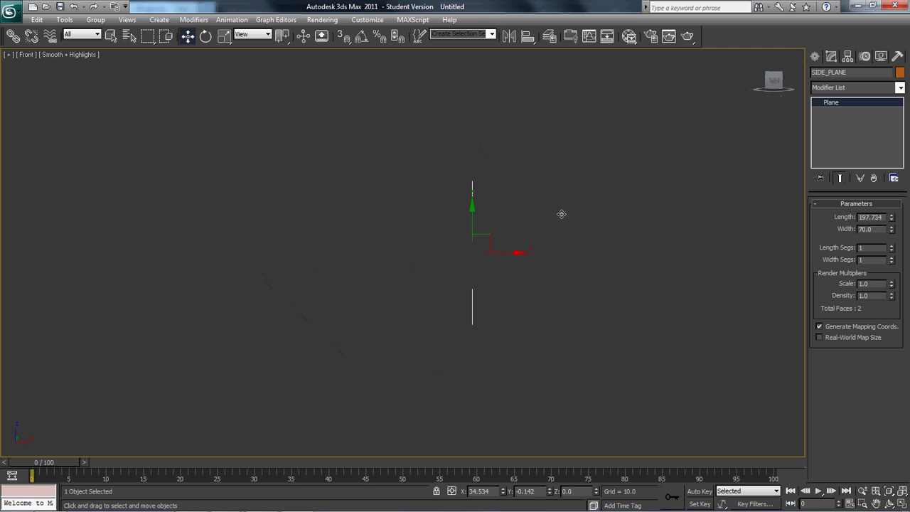
left_click(433, 288)
left_click_drag(280, 152, 597, 345)
scroll(541, 297, "down", 3)
key("e")
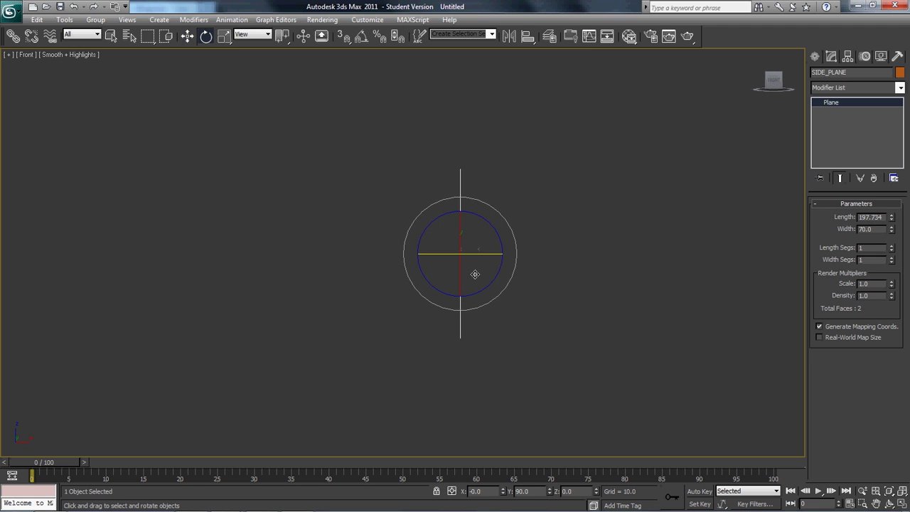
left_click_drag(474, 254, 577, 253, "shift")
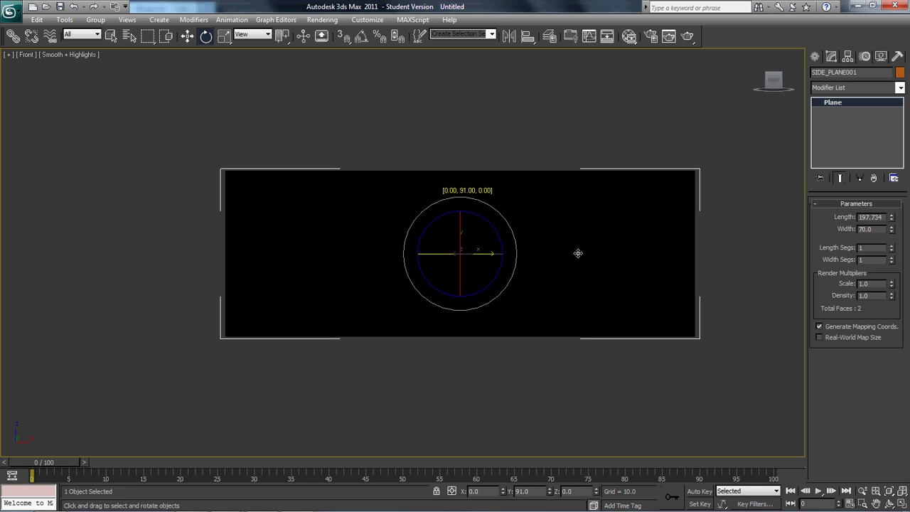
left_click_drag(576, 253, 577, 252, "shift")
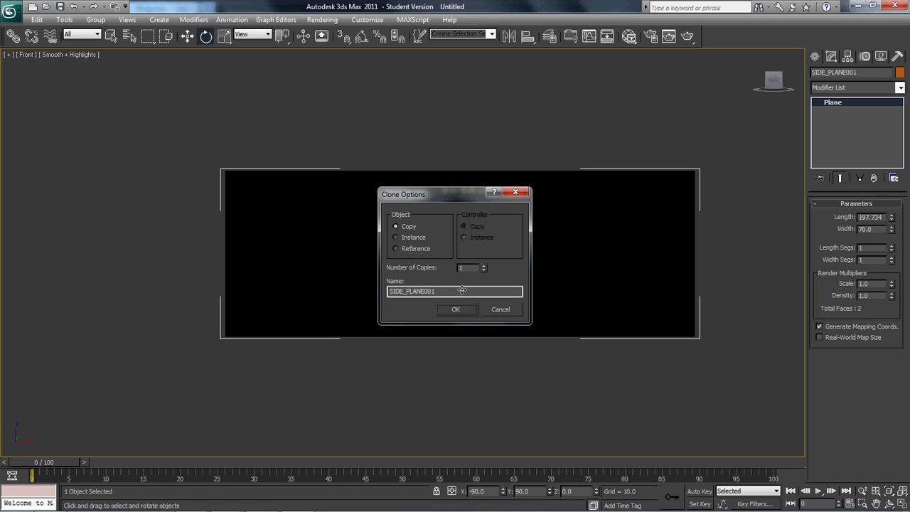
left_click_drag(406, 291, 608, 292)
type("f")
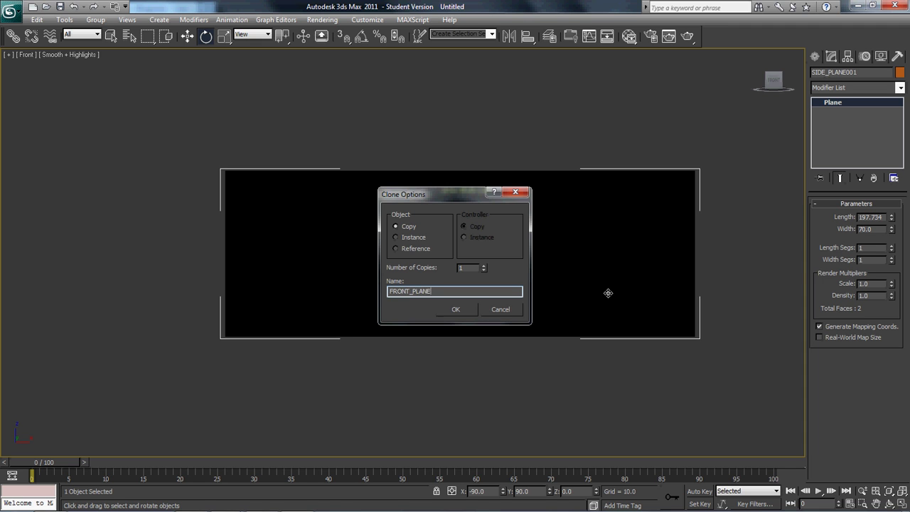
key("Return")
- Select FRONT_PLANE and set its length to 70 so it is square
mouse_move(477, 193)
middle_mouse_down("alt")
mouse_move(503, 219)
mouse_move(457, 238)
middle_mouse_up("alt")
left_click(630, 315)
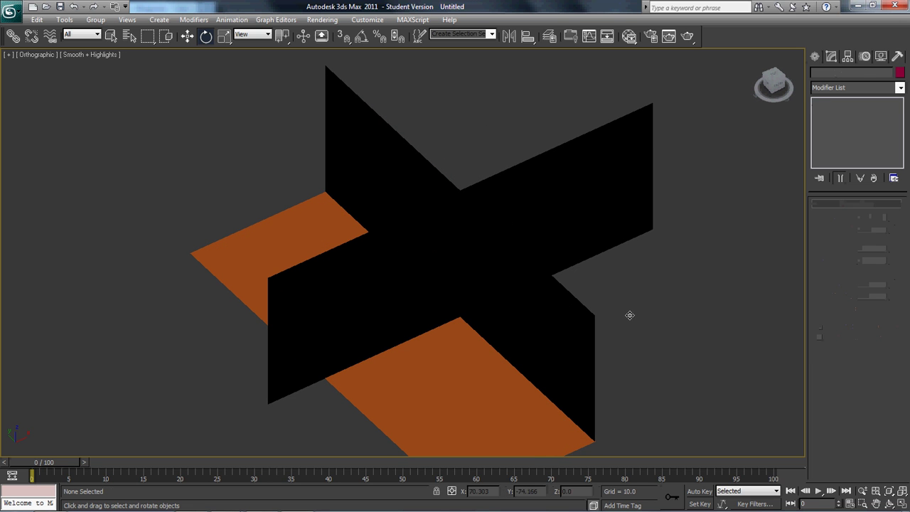
left_click(533, 199)
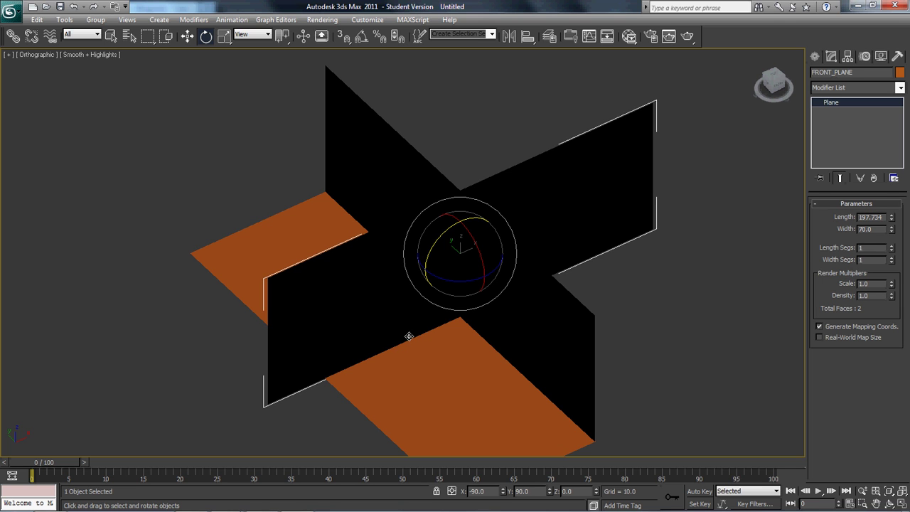
double_click(882, 217)
type("70")
key("Return")
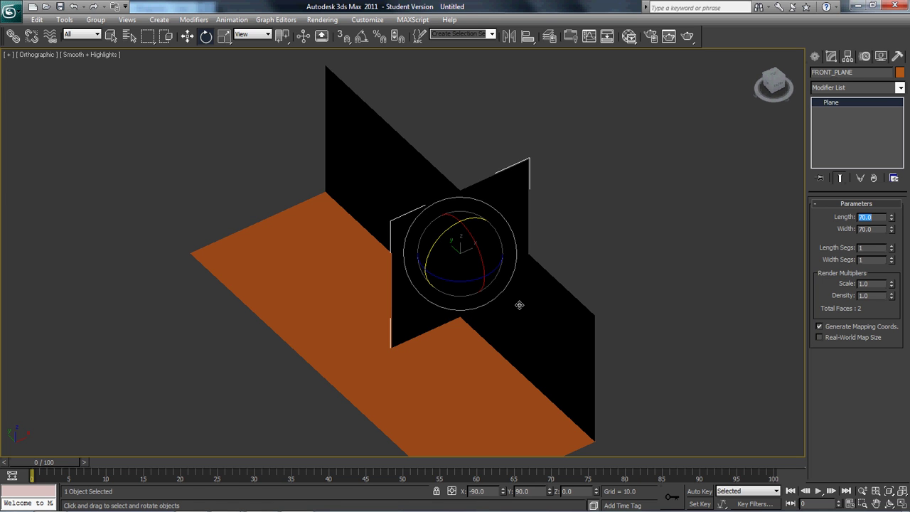
- Move FRONT_PLANE to the far end of the base plane, at about 98.5 in Y, and shift it about -35 in X to the base's width
left_click(654, 249)
left_click(424, 250)
key("w")
left_click_drag(432, 229, 274, 119)
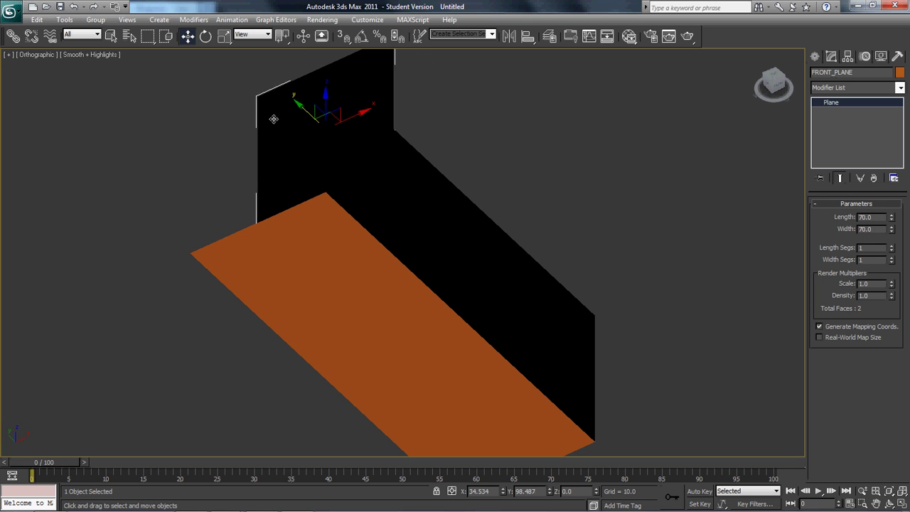
left_click_drag(358, 114, 305, 158)
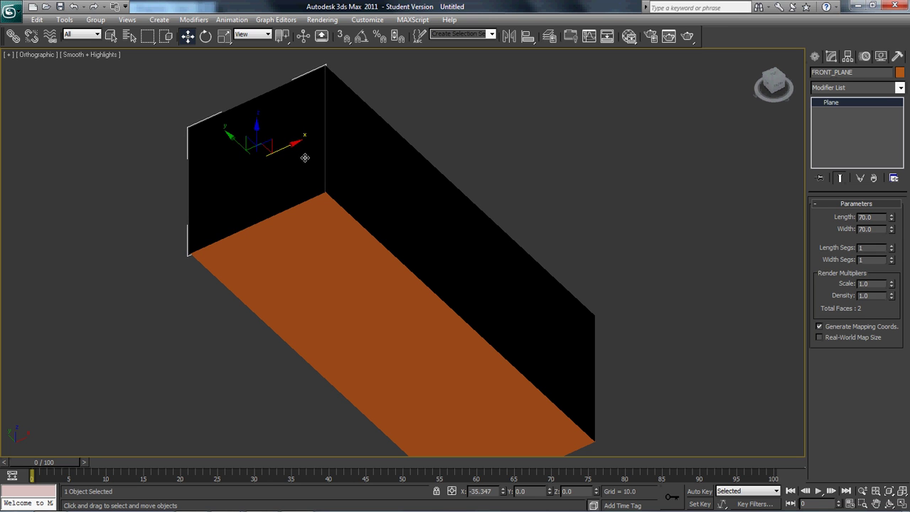
left_click(455, 161)
middle_click_drag(400, 228, 388, 213, "alt")
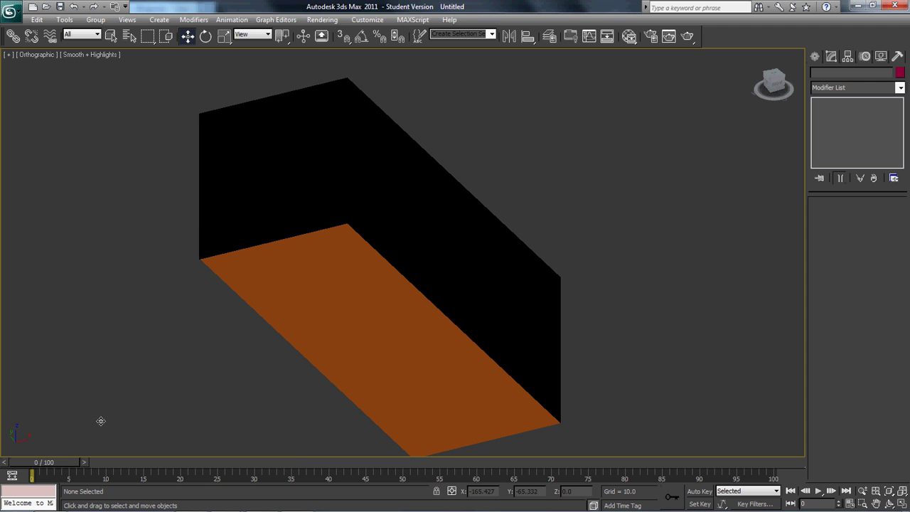
- Turn on Force 2-Sided rendering for the active viewport in its configuration
left_click(7, 54)
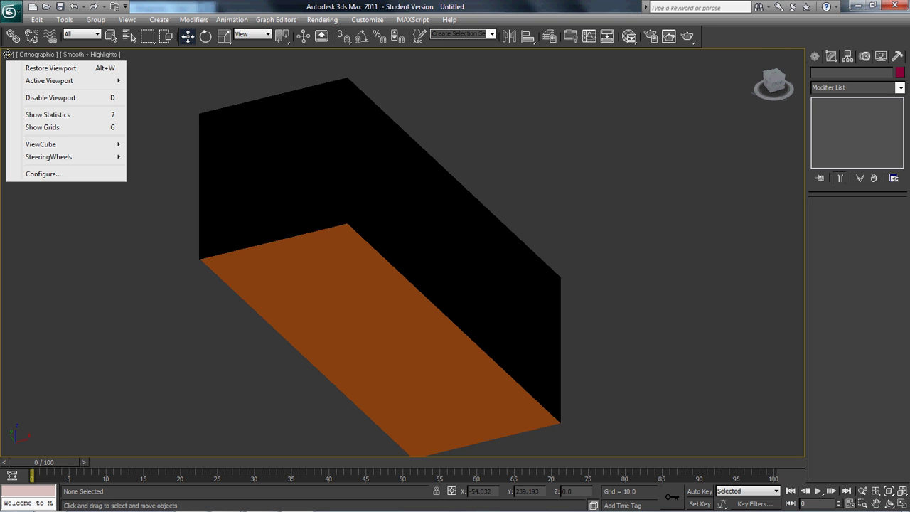
left_click(43, 173)
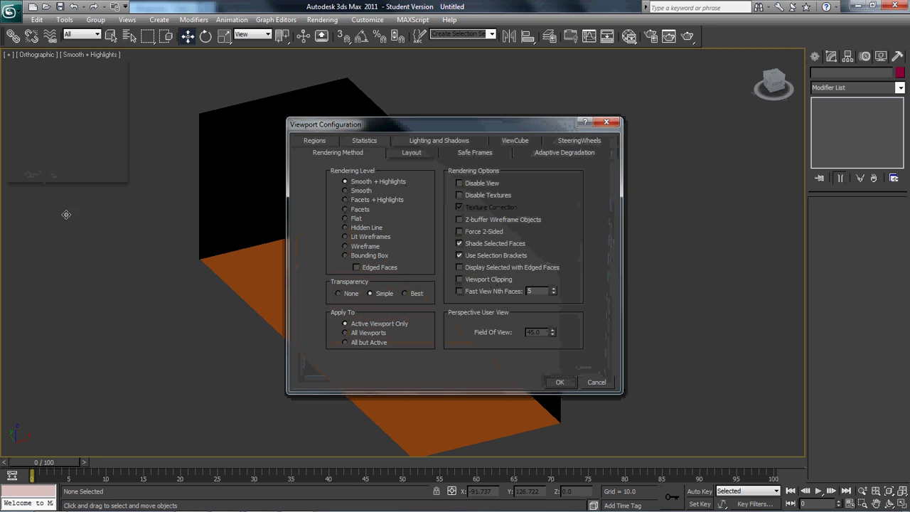
left_click(468, 231)
left_click(560, 381)
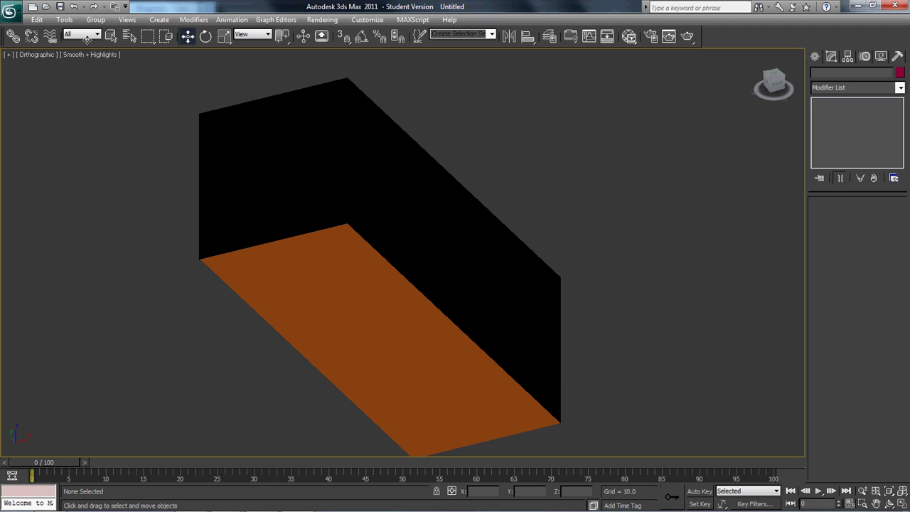
- Select all three planes and turn off Cast Shadows in their advanced lighting object properties
right_click(138, 112)
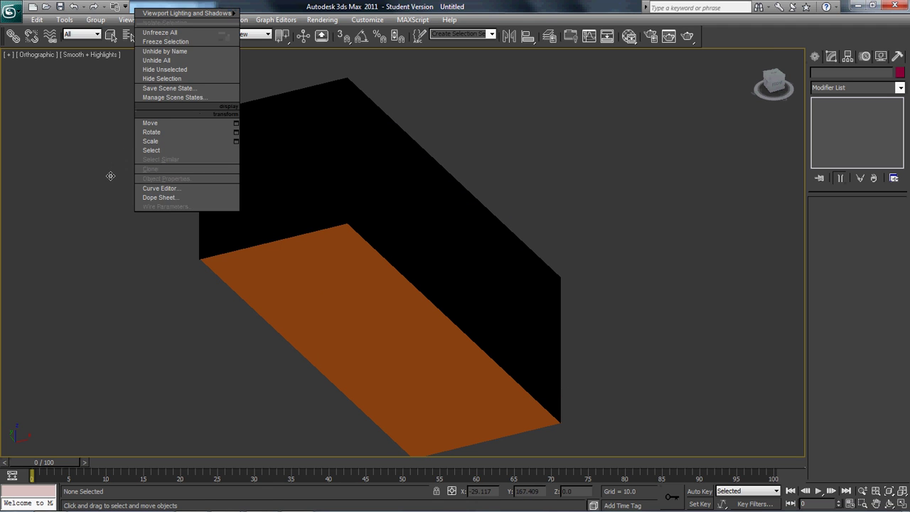
left_click_drag(137, 119, 604, 395)
right_click(365, 187)
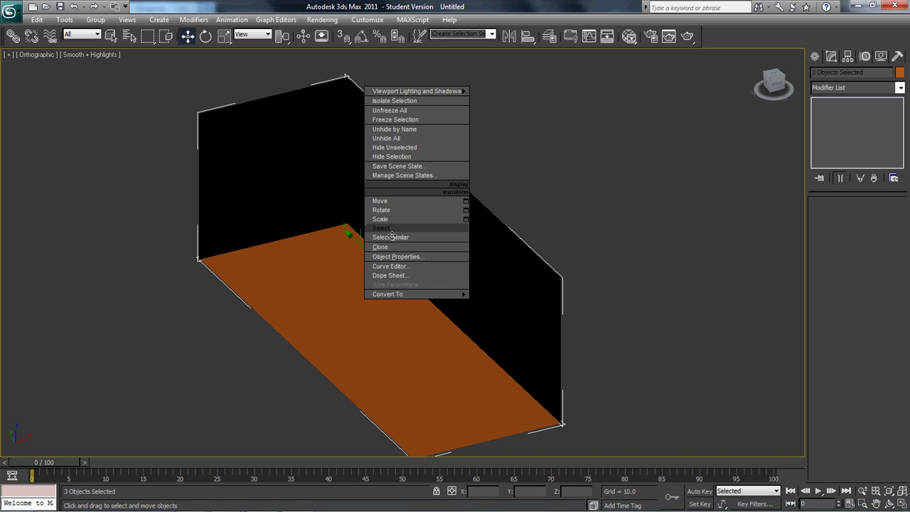
left_click(408, 258)
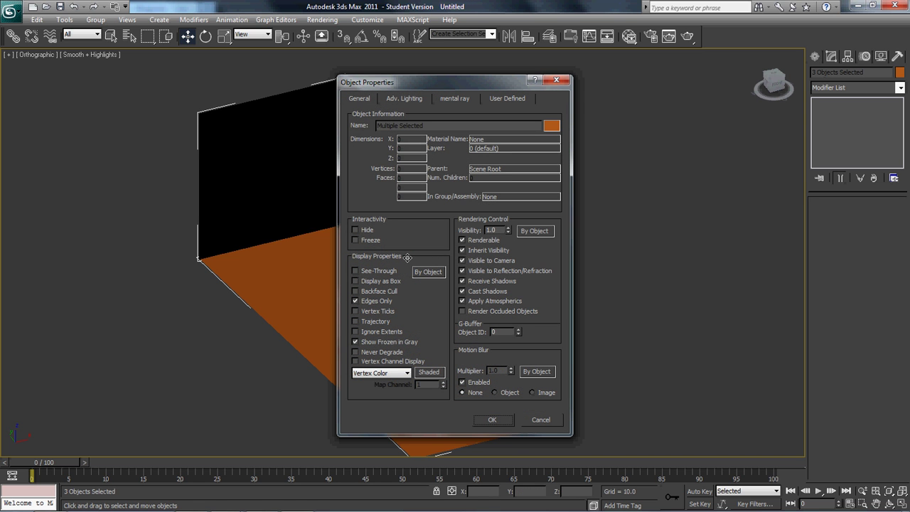
left_click(395, 96)
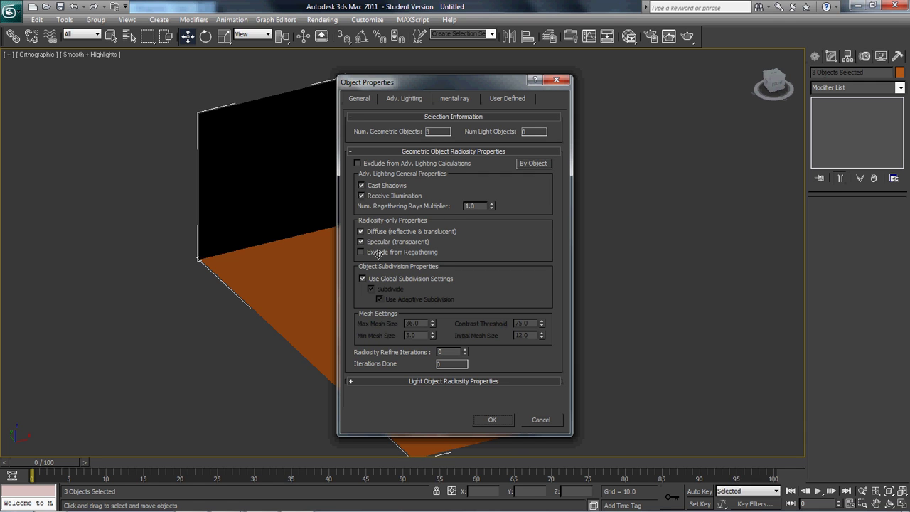
left_click(361, 185)
left_click(495, 420)
left_click(502, 200)
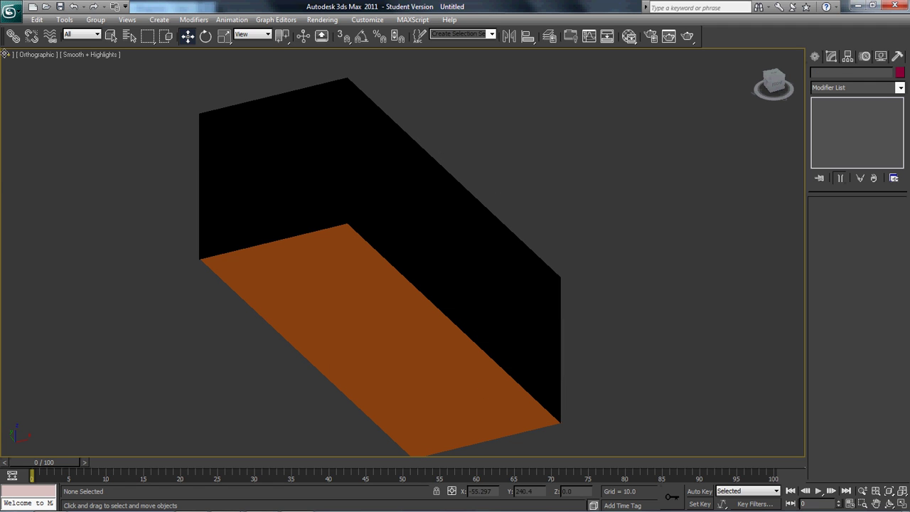
left_click(6, 54)
left_click(461, 189)
left_click(494, 199)
middle_click_drag(494, 199, 517, 208, "alt")
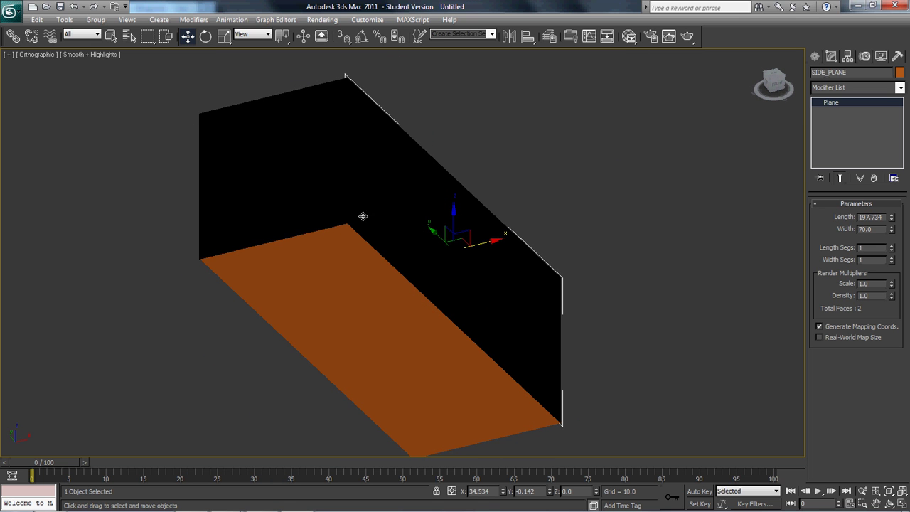
- Set the active viewport's lighting to Default Lights with 2 Lights and clear the selection
left_click(12, 55)
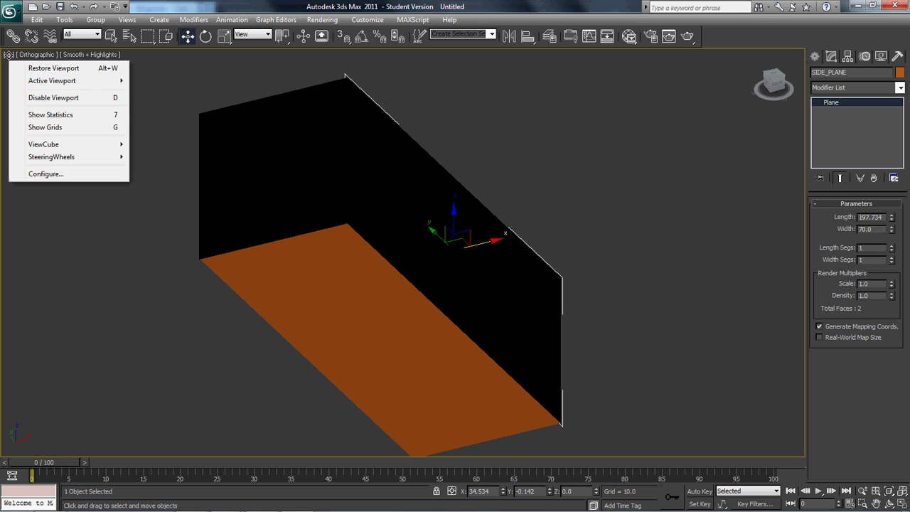
left_click(38, 174)
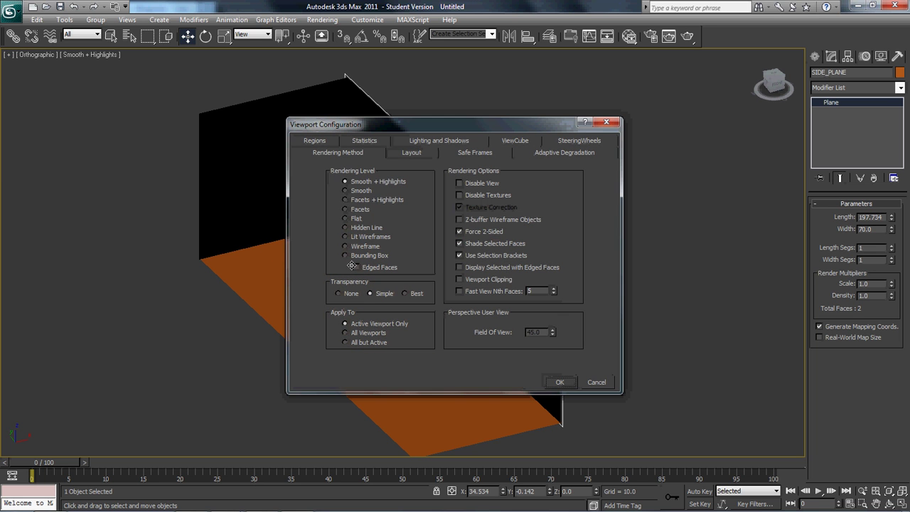
left_click(438, 140)
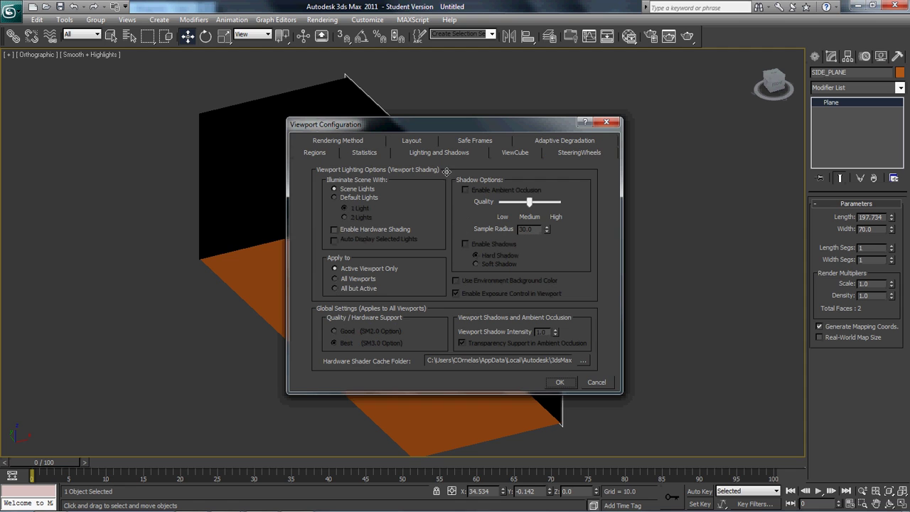
left_click(336, 197)
left_click(344, 218)
left_click(561, 383)
left_click(531, 172)
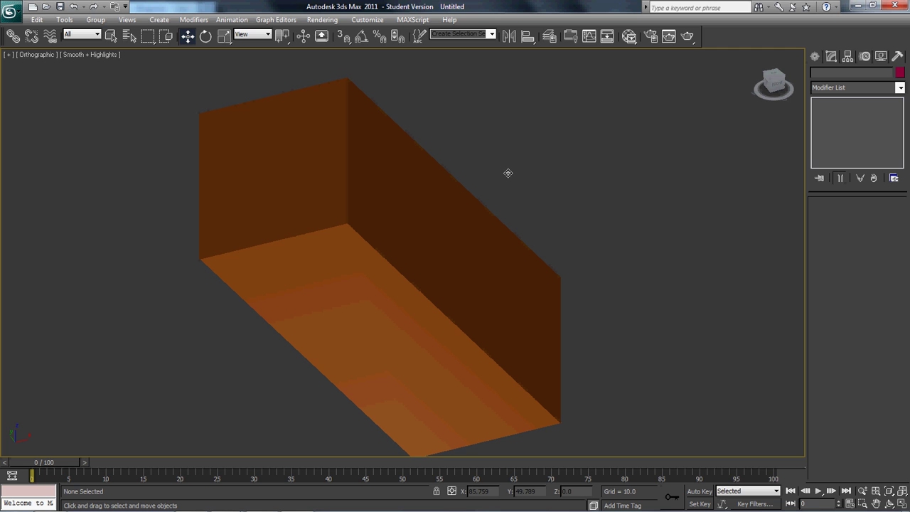
- Select all three planes and turn Cast Shadows back on in their advanced lighting object properties
left_click_drag(209, 88, 407, 157)
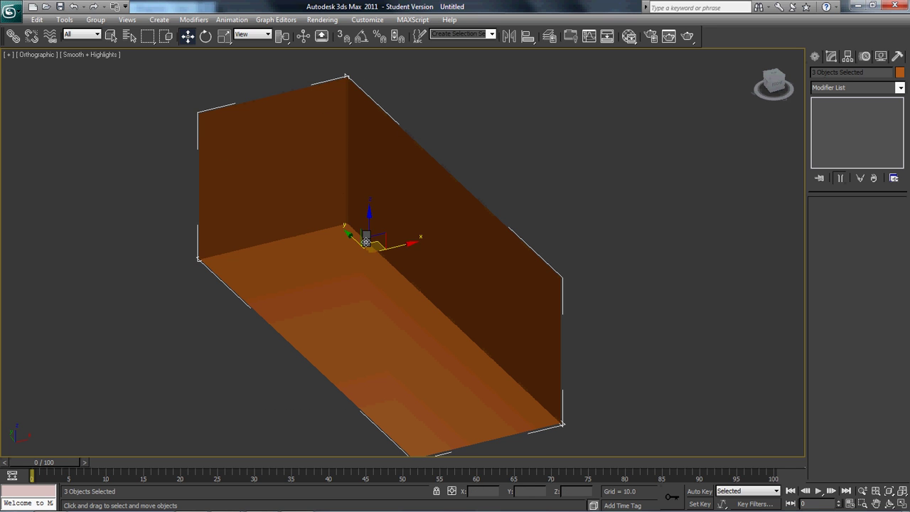
right_click(362, 239)
left_click(395, 307)
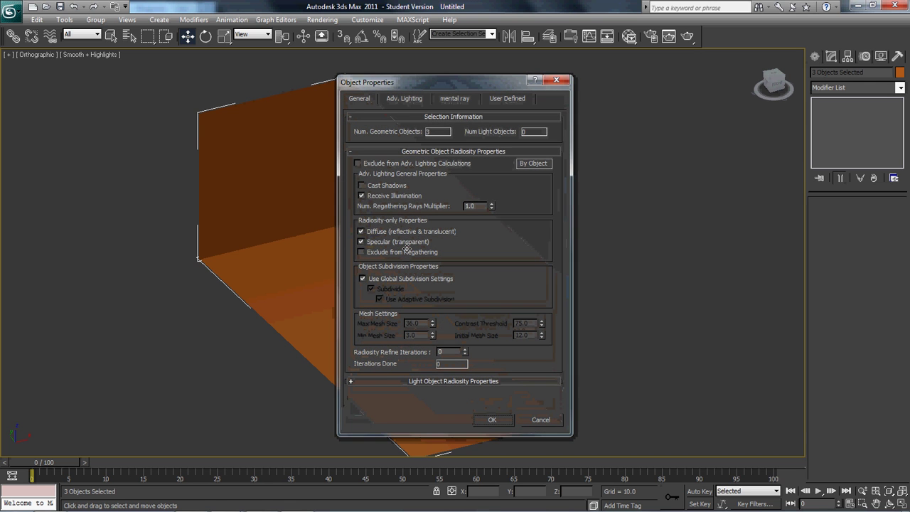
left_click(387, 184)
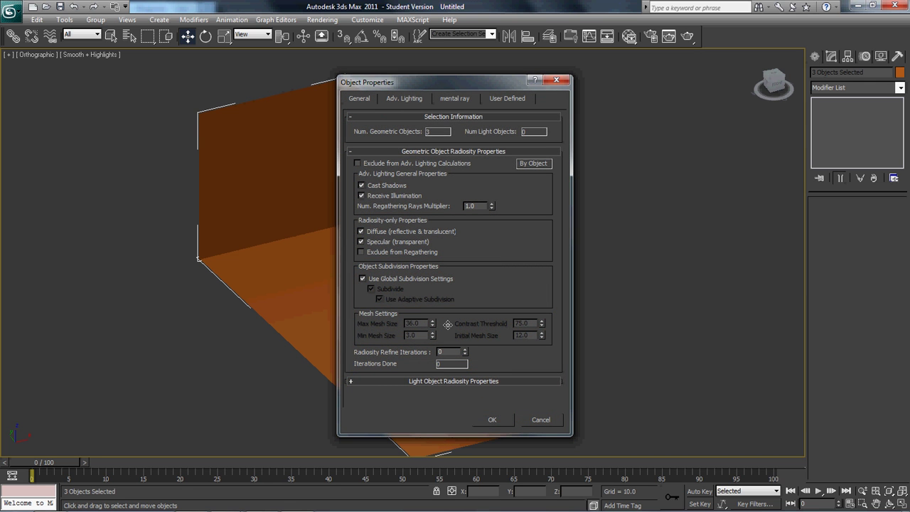
left_click(491, 421)
left_click(519, 170)
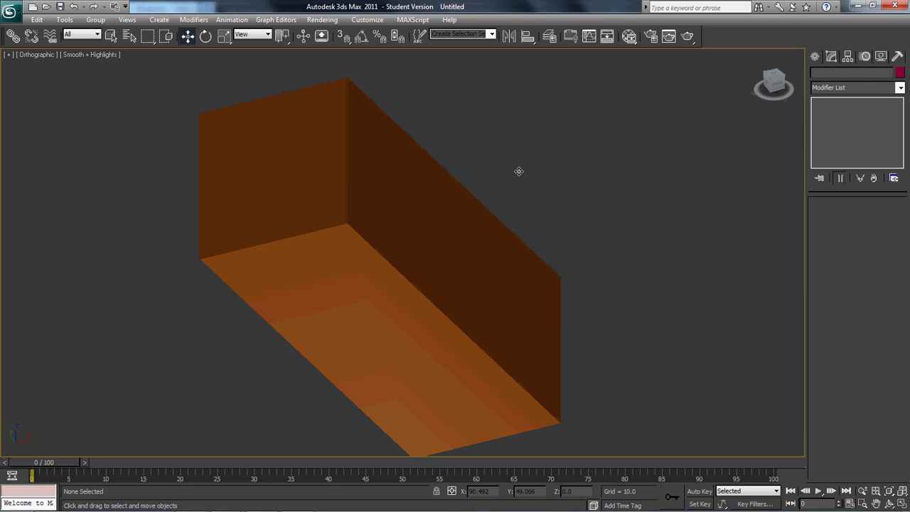
- Select SIDE_PLANE and open the Slate Material Editor, positioned over the viewport
left_click(430, 200)
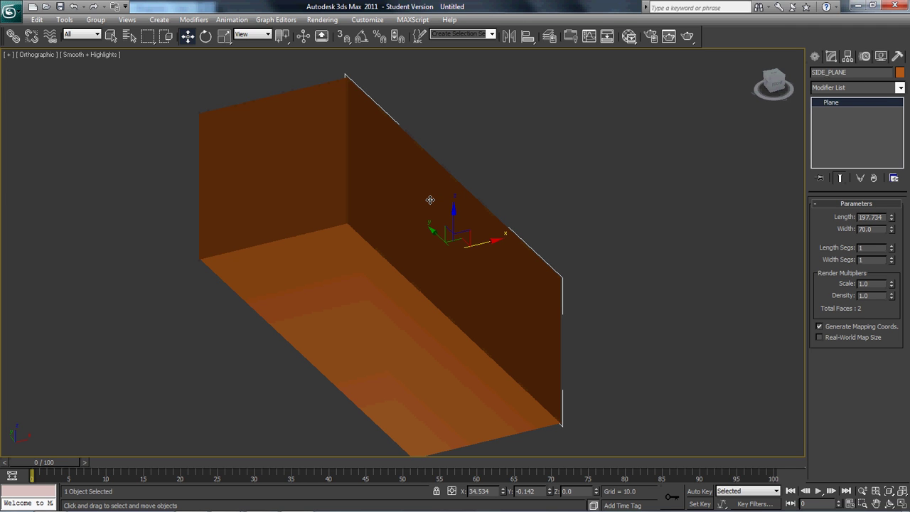
left_click(630, 35)
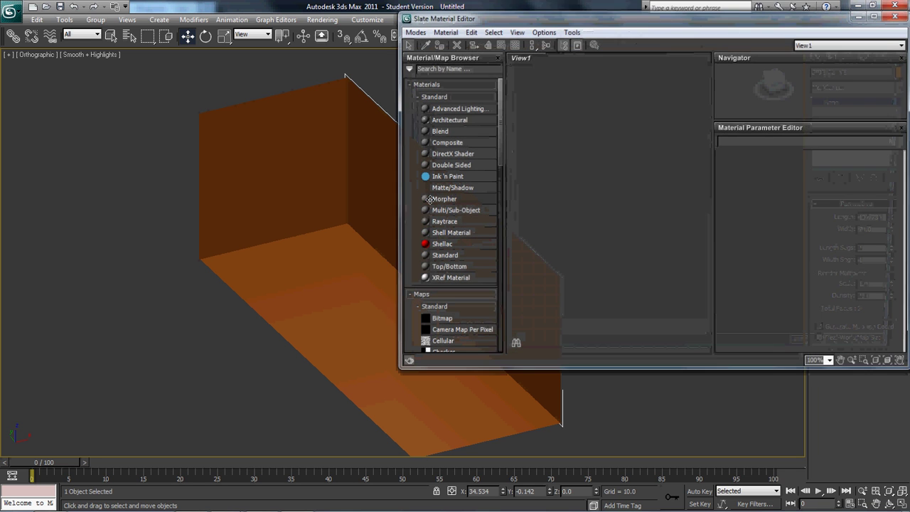
left_click_drag(562, 16, 242, 67)
left_click(249, 81)
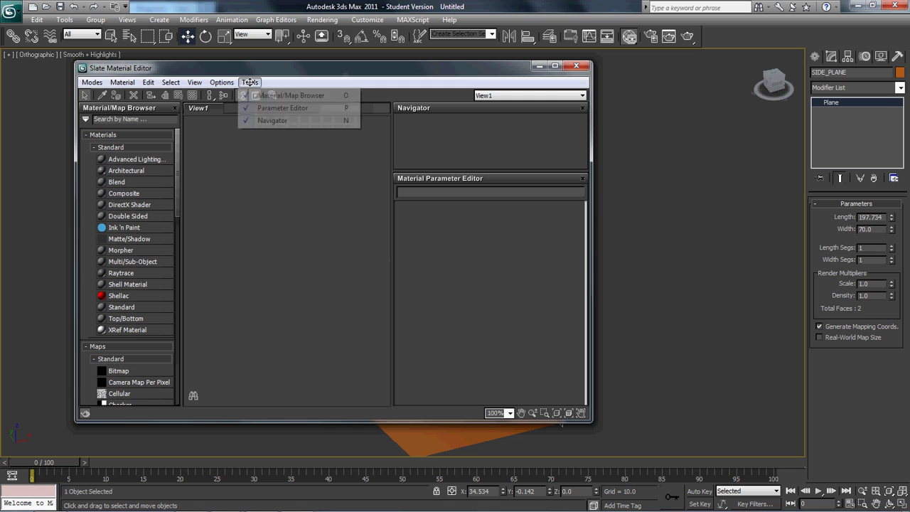
left_click(245, 83)
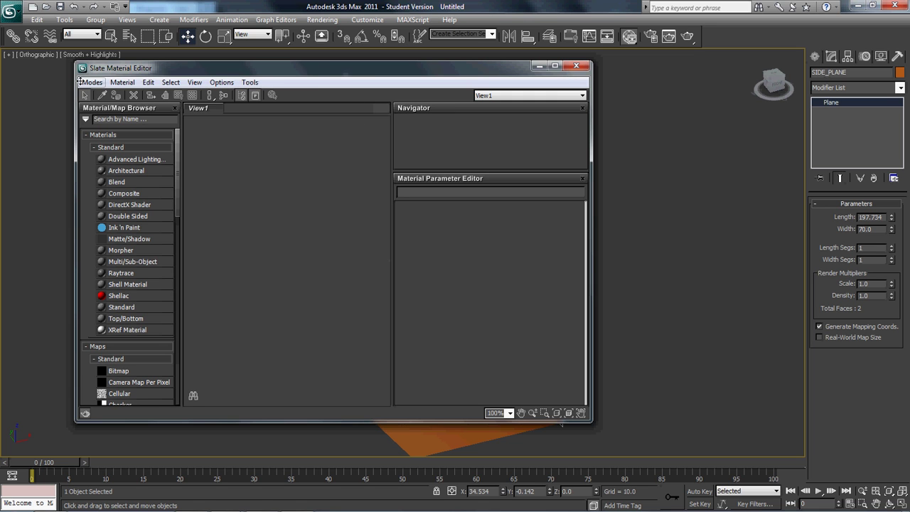
left_click(80, 81)
left_click(80, 81)
right_click(214, 184)
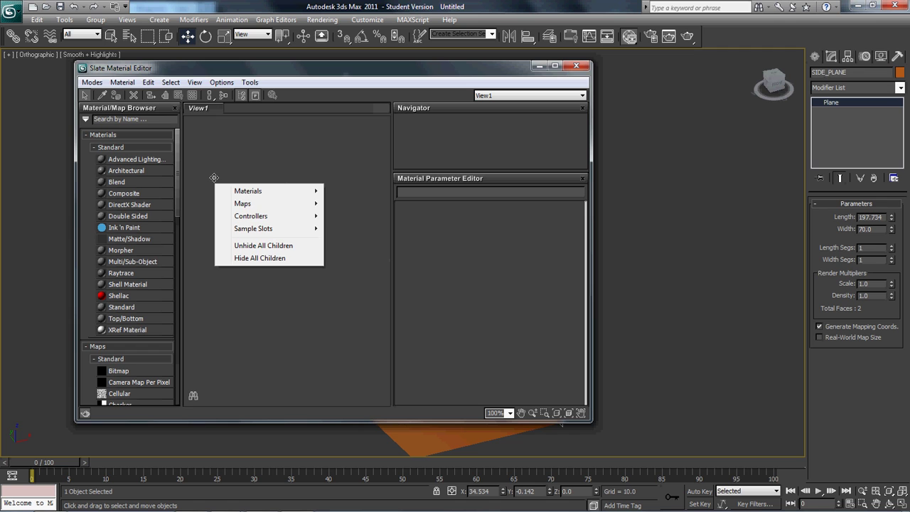
left_click(214, 178)
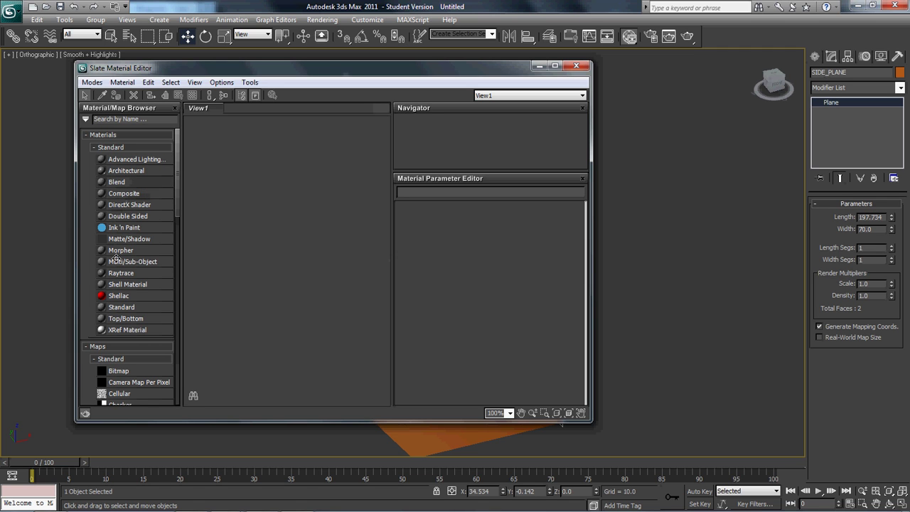
- Create a Standard material and load the car_side bitmap from the References folder of E:\3dsMax as its Diffuse Color map
double_click(121, 308)
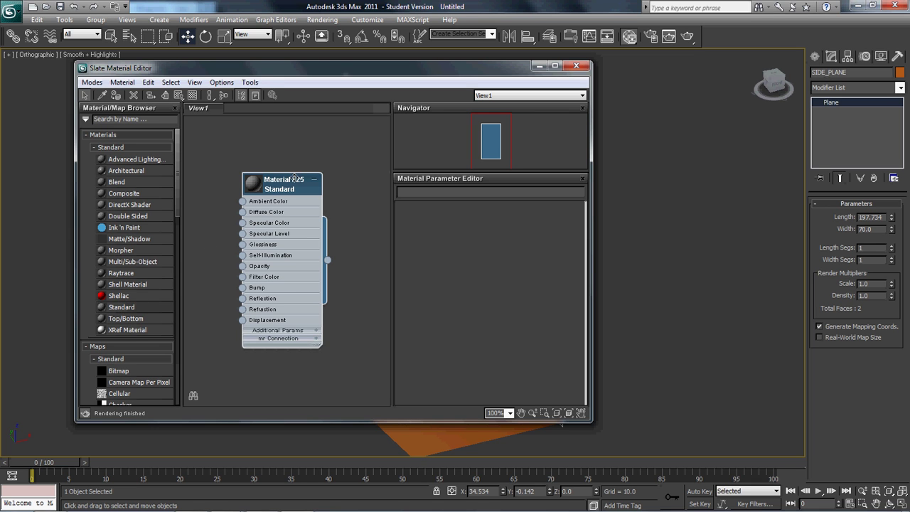
left_click(242, 212)
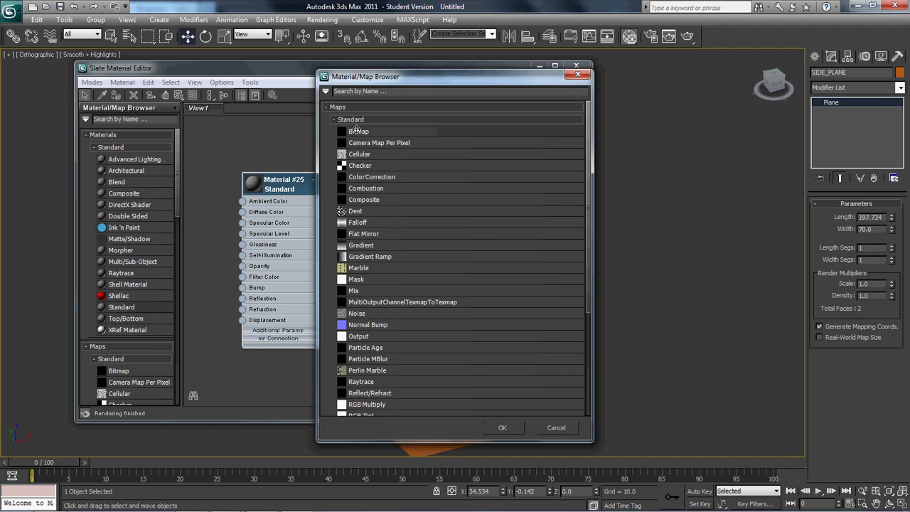
double_click(357, 131)
left_click(161, 46)
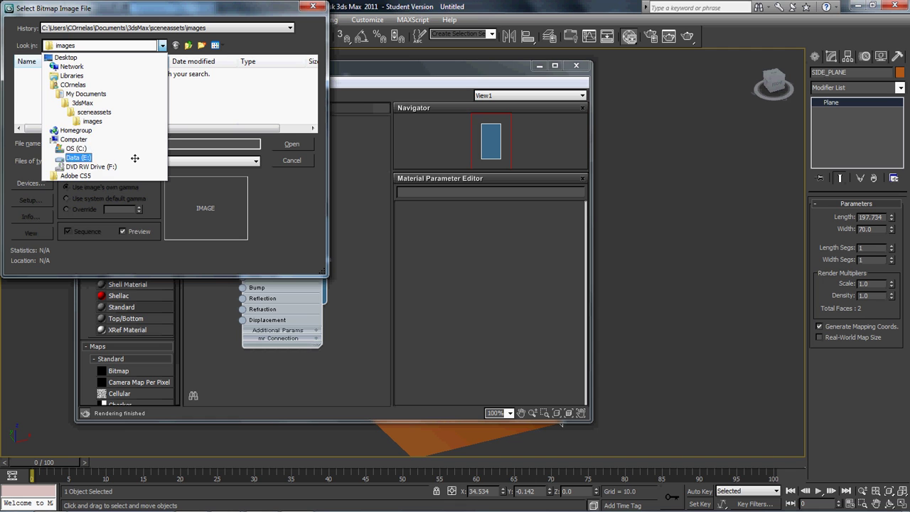
left_click(133, 157)
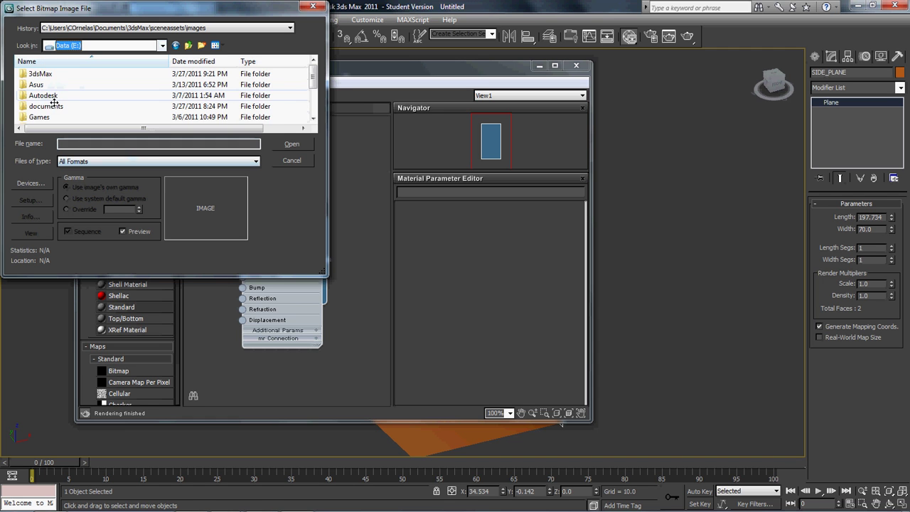
double_click(56, 104)
double_click(55, 74)
double_click(55, 73)
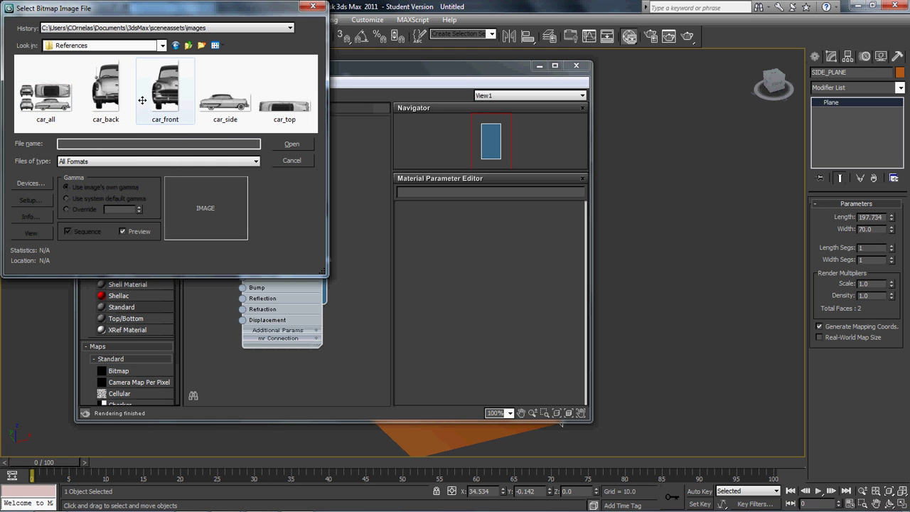
double_click(225, 103)
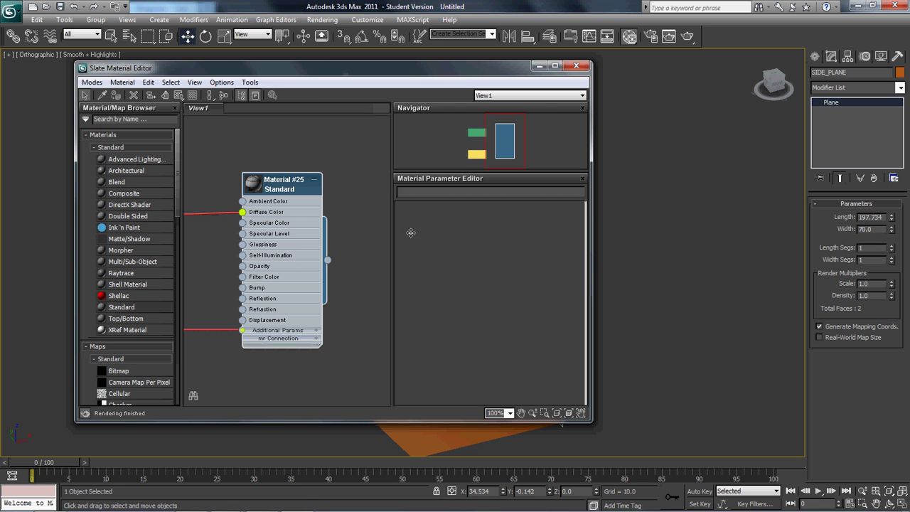
- Reposition the Standard material's node and show the material's parameters for editing
left_click_drag(411, 67, 883, 74)
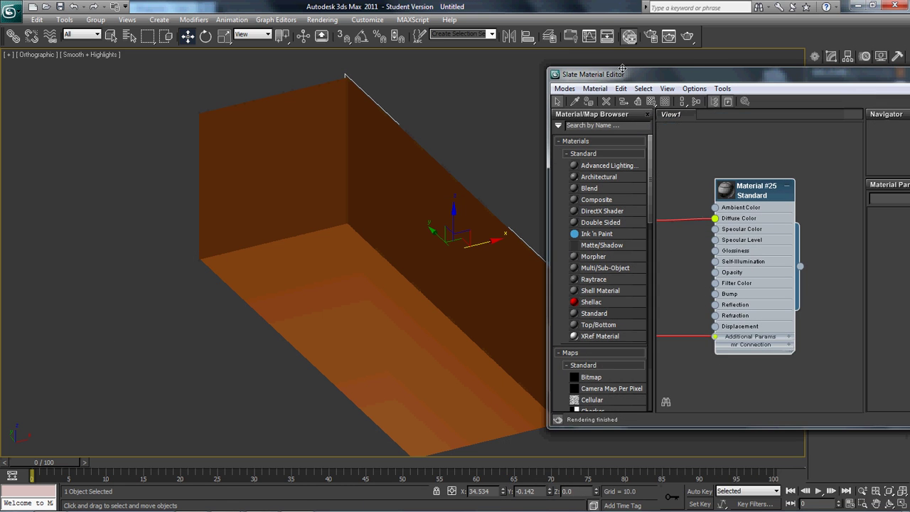
left_click(589, 103)
left_click_drag(731, 179, 724, 162)
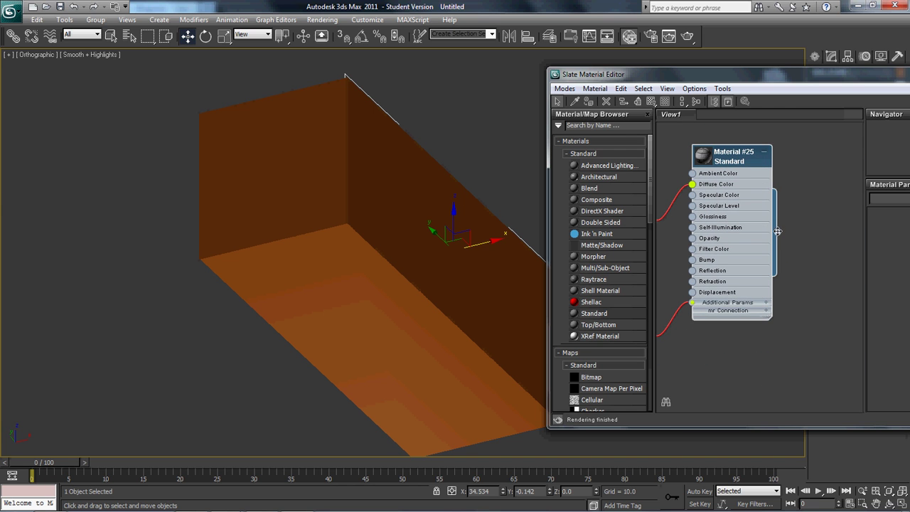
double_click(762, 151)
left_click_drag(808, 76, 635, 50)
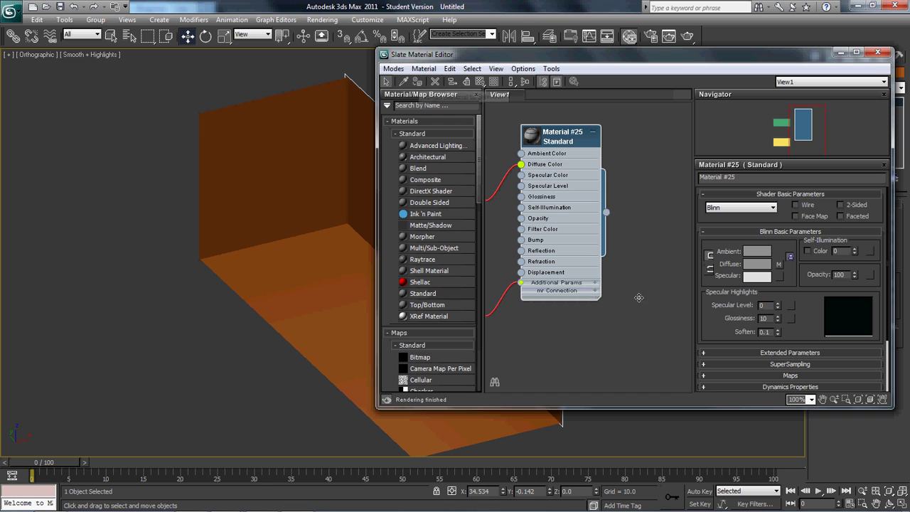
- Assign the material to SIDE_PLANE and show its car_side.jpg diffuse map in the viewport
left_click(779, 264)
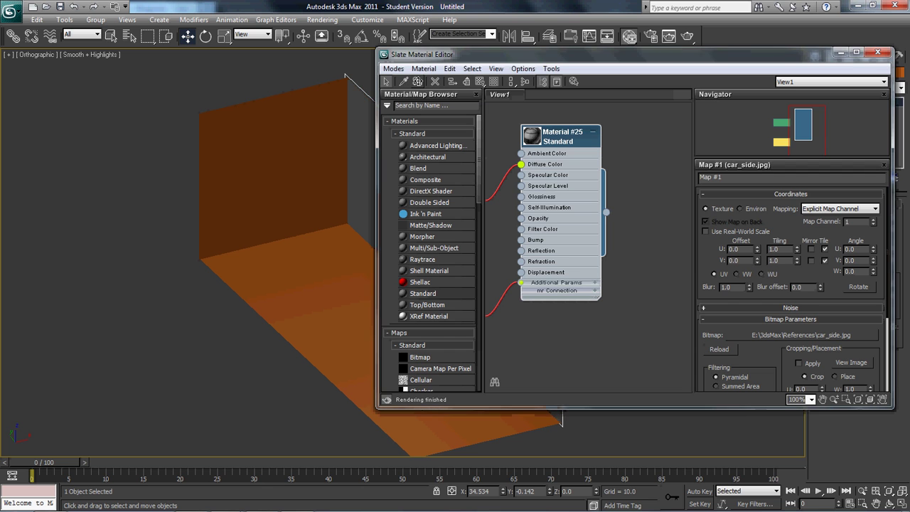
left_click_drag(509, 54, 583, 63)
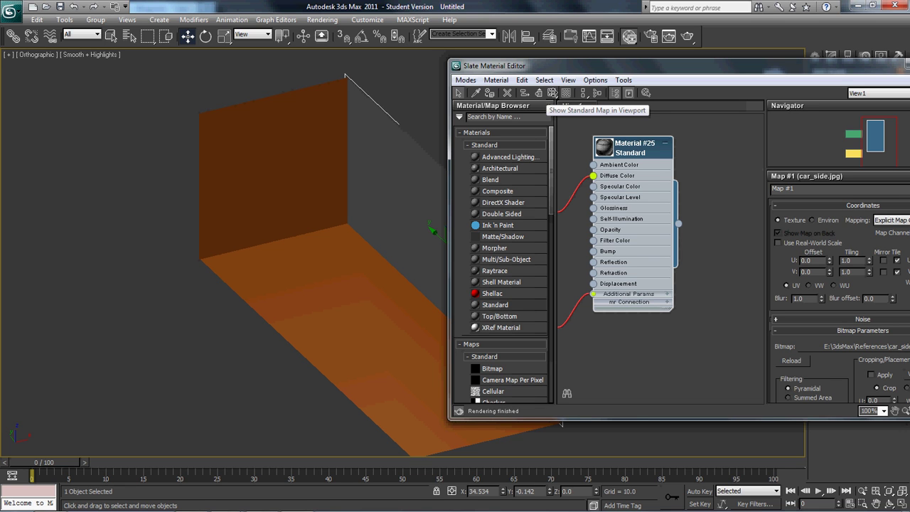
left_click(553, 93)
left_click_drag(562, 71, 462, 61)
left_click_drag(623, 57, 290, 16)
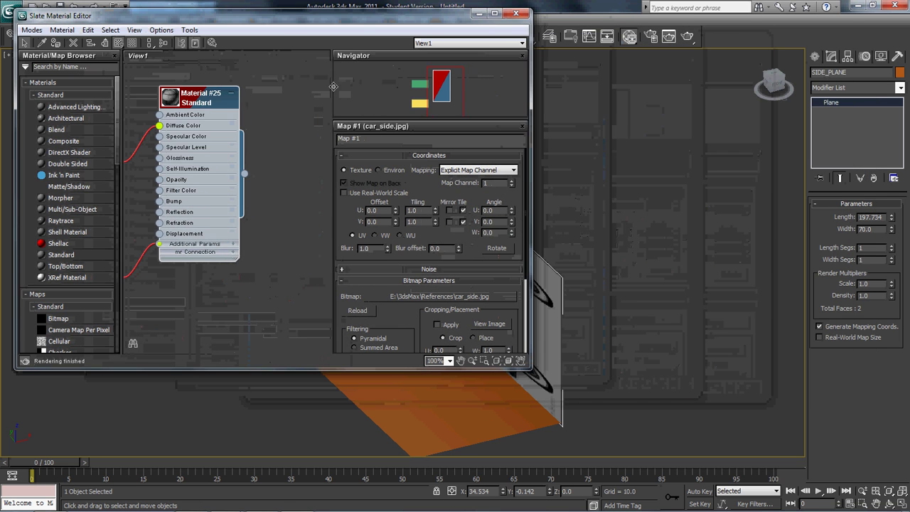
- Enlarge the Slate Material Editor and set the W angle of SIDE_PLANE's car_side map to -90, after trying 90
left_click_drag(528, 370, 627, 471)
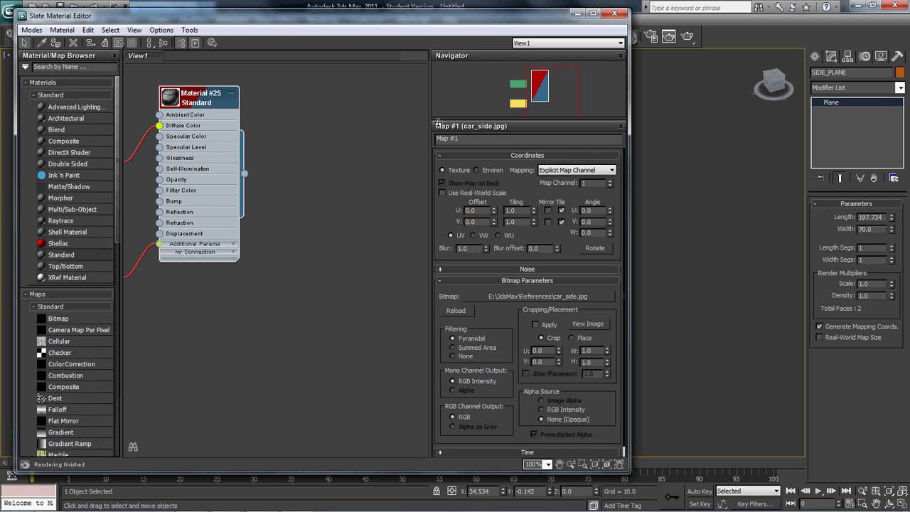
mouse_move(450, 23)
left_mouse_down()
mouse_move(454, 34)
mouse_move(456, 21)
left_mouse_up()
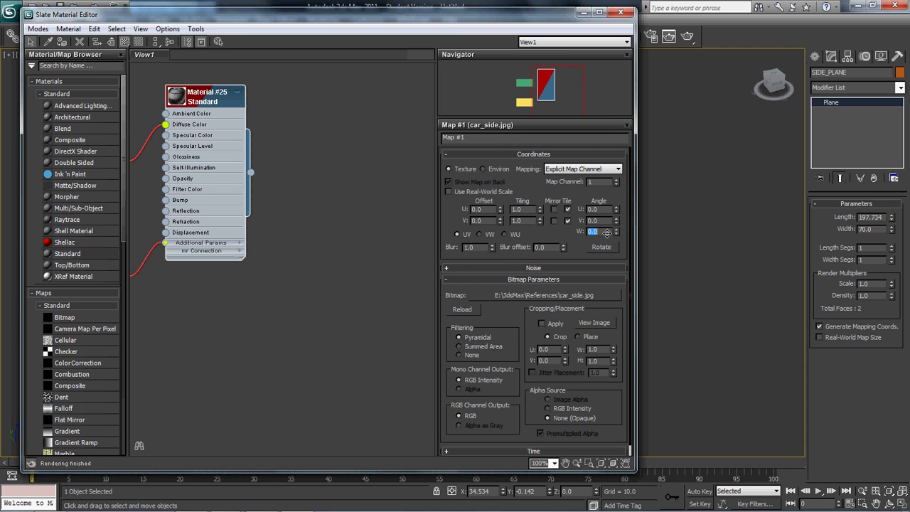
type("90")
key("Return")
left_click_drag(441, 18, 405, 34)
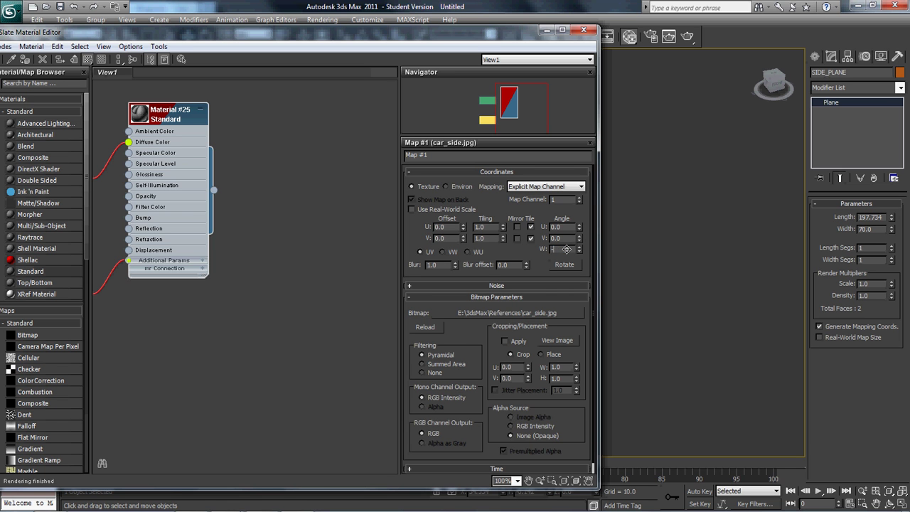
key("Return")
left_click_drag(359, 35, 451, 25)
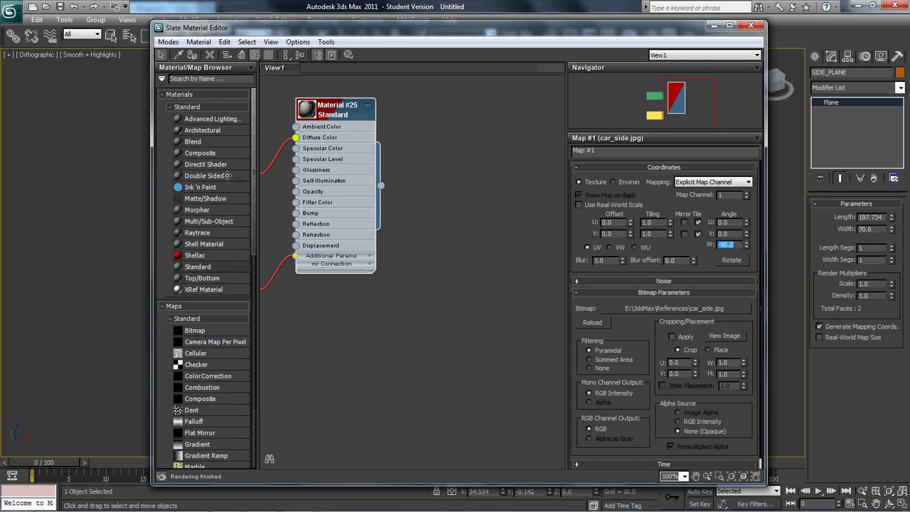
- Create a second Standard material and load the car_top bitmap from the References folder as its Diffuse Color map
double_click(190, 266)
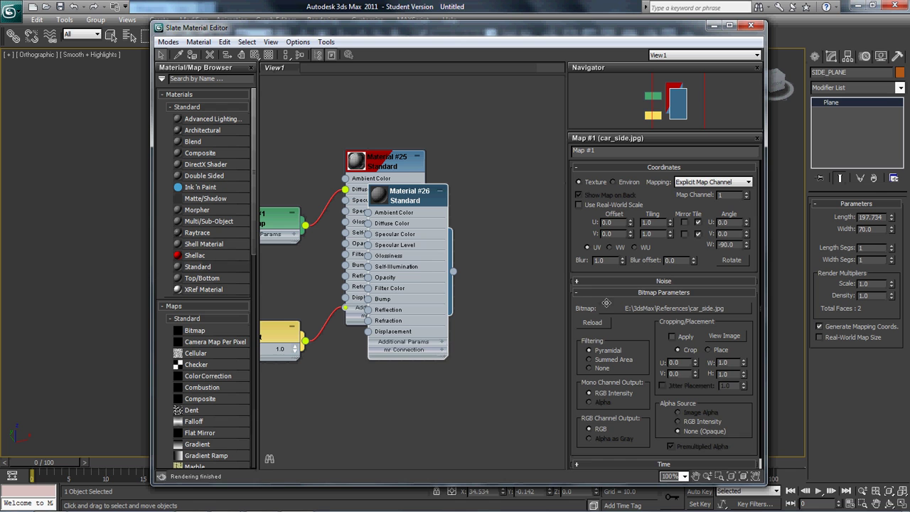
double_click(407, 205)
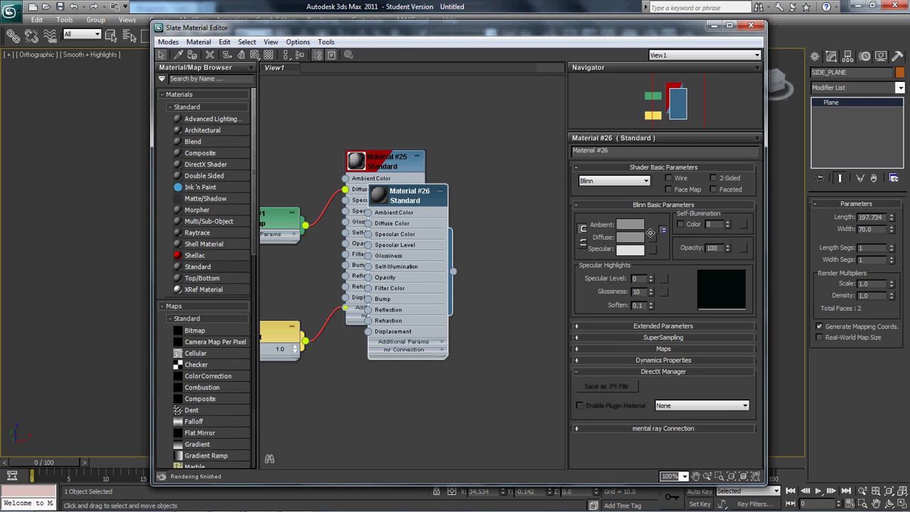
left_click(650, 238)
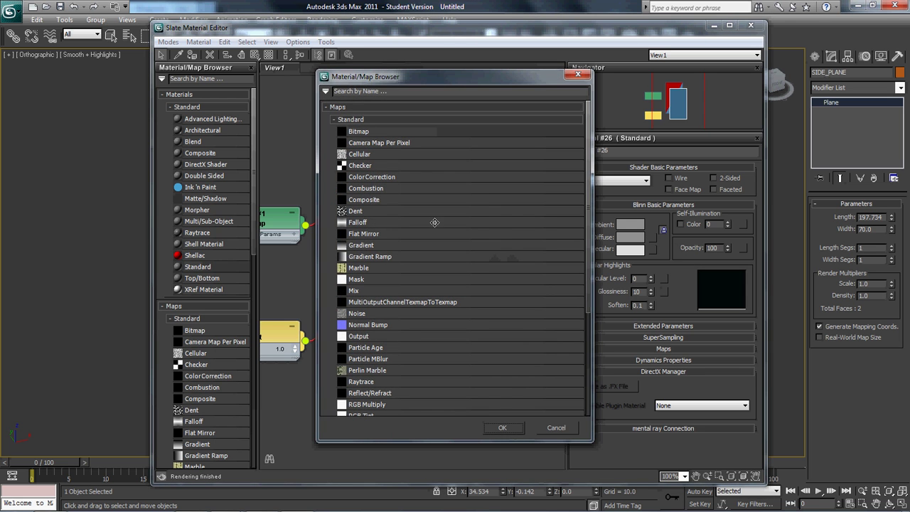
double_click(359, 131)
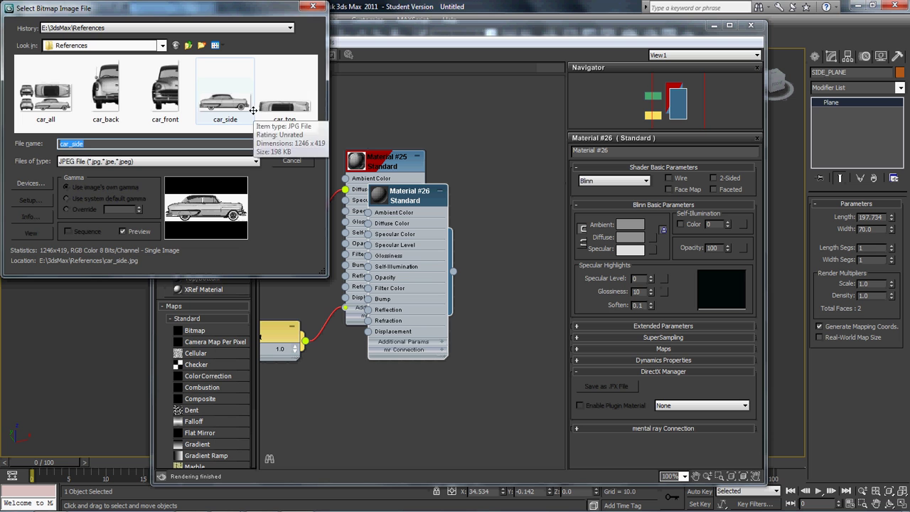
double_click(291, 117)
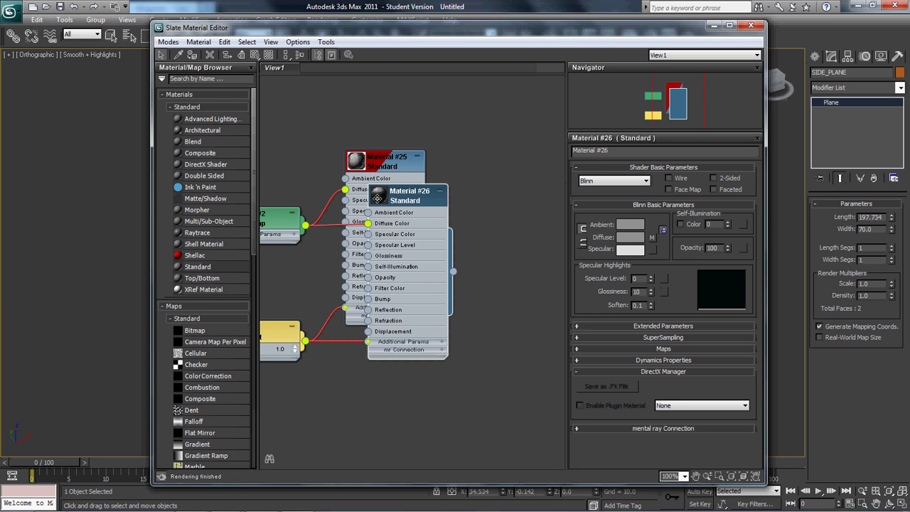
- Assign the new material to the horizontal floor plane with its map shown in the viewport, and open the car_top map's parameters
left_click_drag(395, 27, 713, 22)
left_click(318, 290)
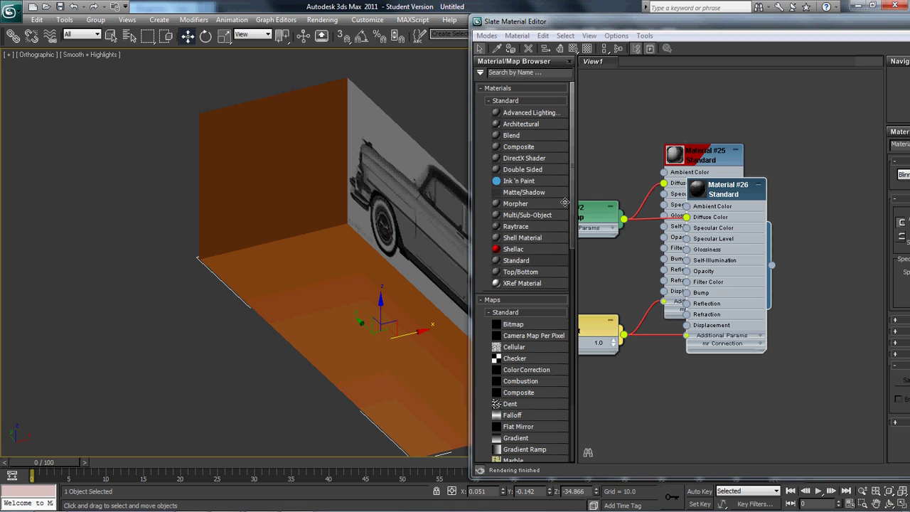
left_click(510, 48)
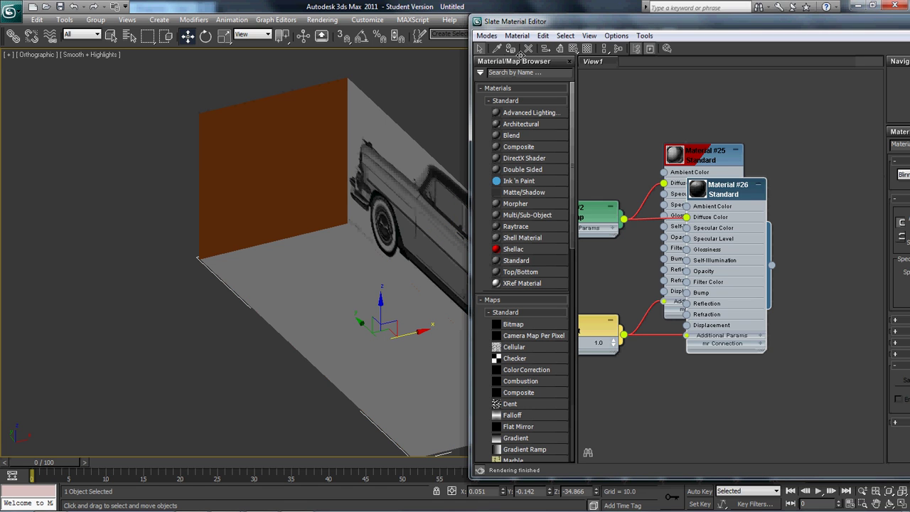
left_click(574, 48)
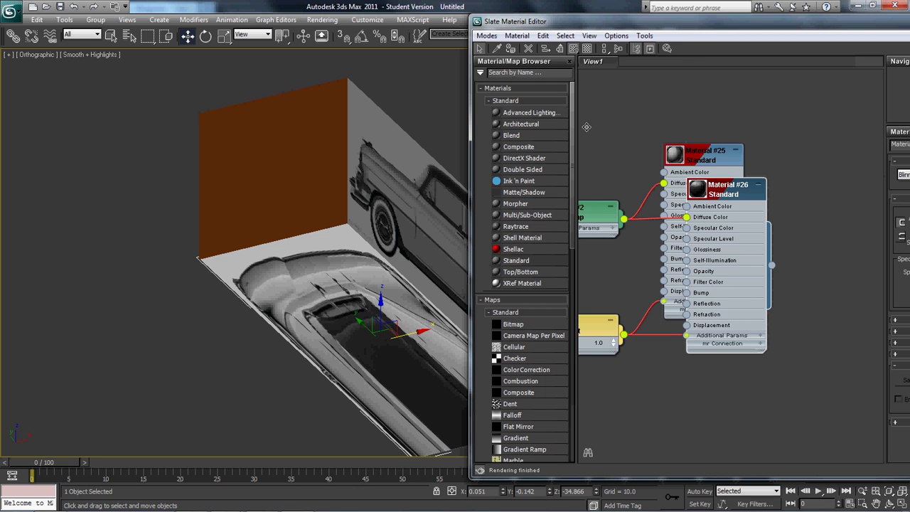
left_click_drag(748, 20, 451, 15)
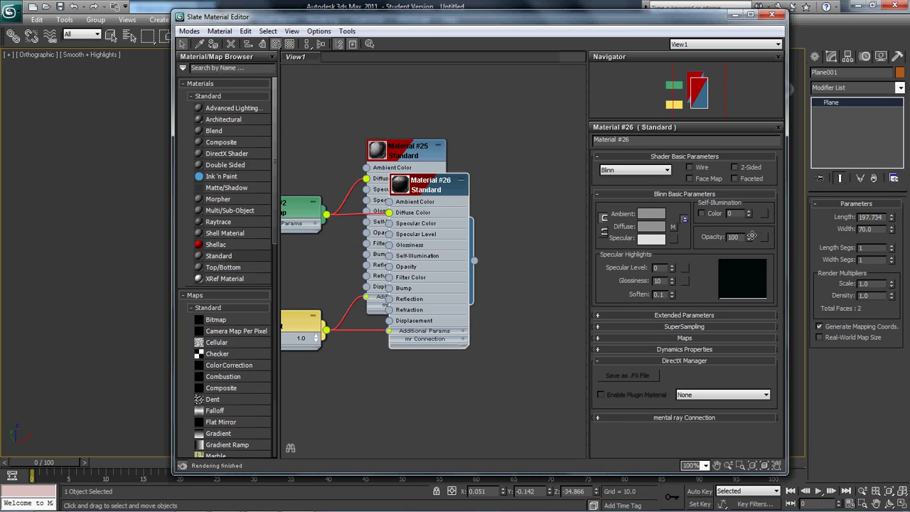
left_click(673, 227)
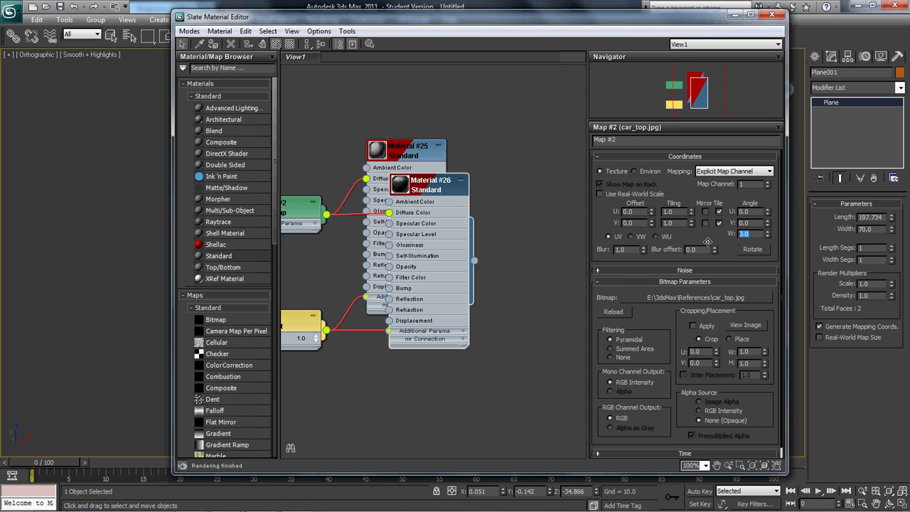
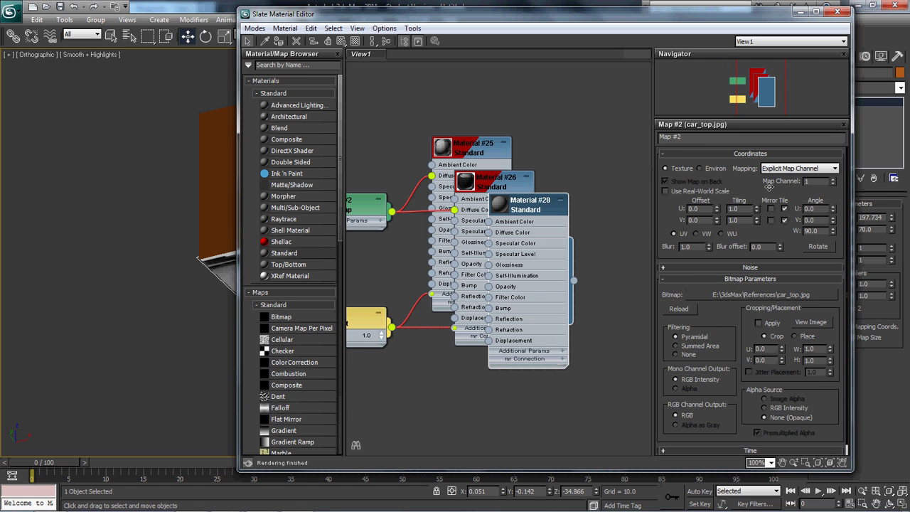
- Load the car_front bitmap from the References folder as the Diffuse Color map of the third Standard material
double_click(531, 206)
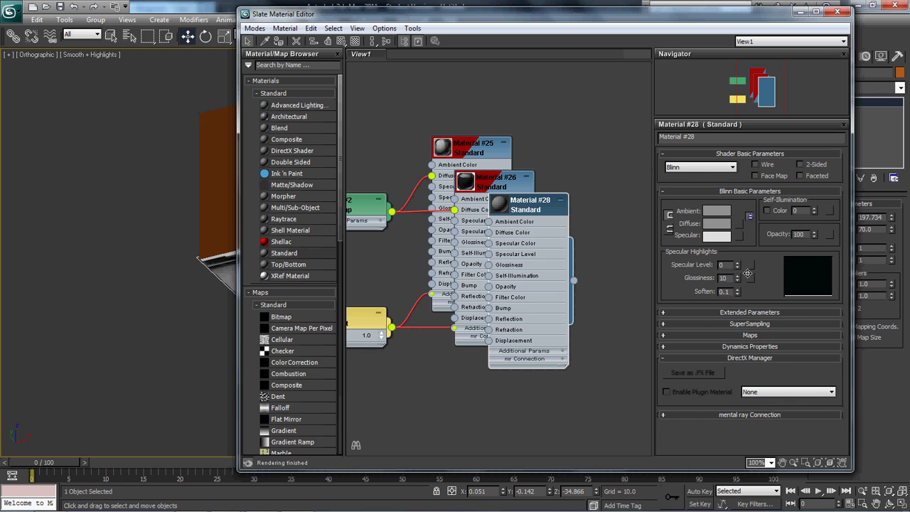
left_click(740, 222)
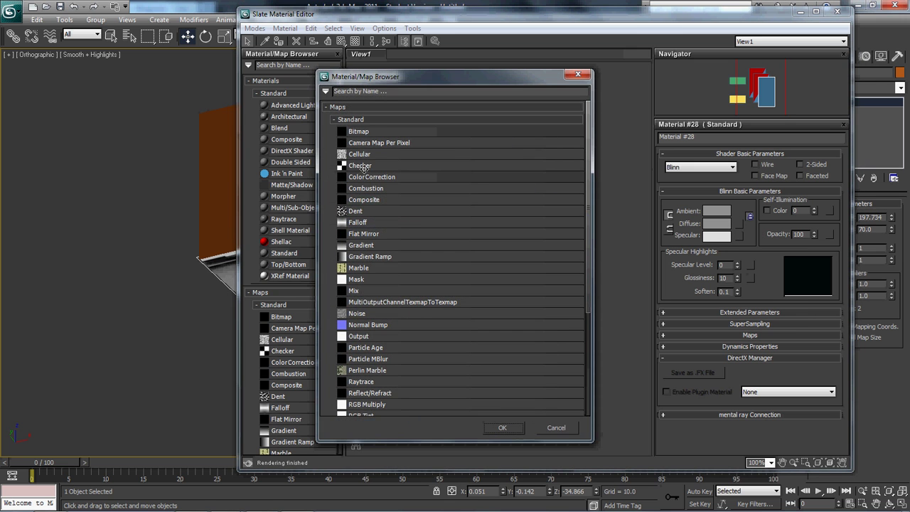
double_click(362, 131)
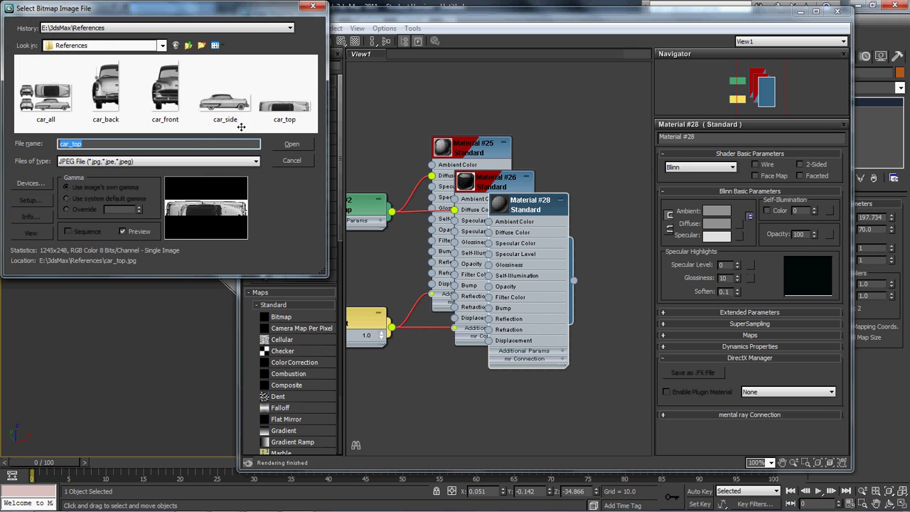
double_click(166, 99)
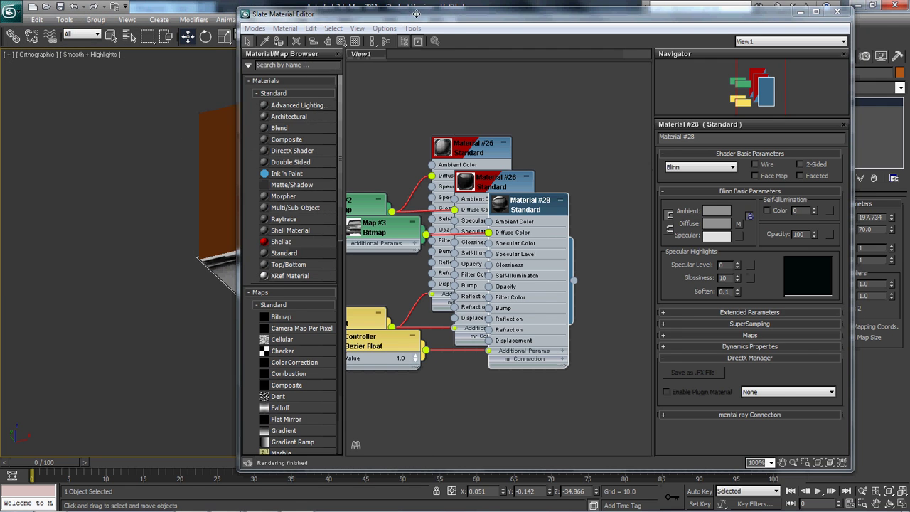
- Assign the third material to FRONT_PLANE and show its car_front map in the viewport
left_click_drag(416, 15, 542, 11)
left_click(321, 118)
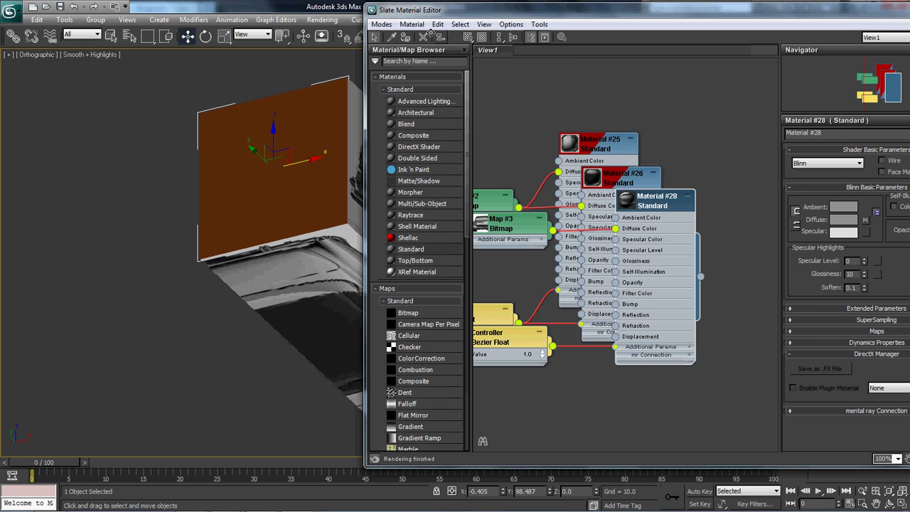
left_click(405, 36)
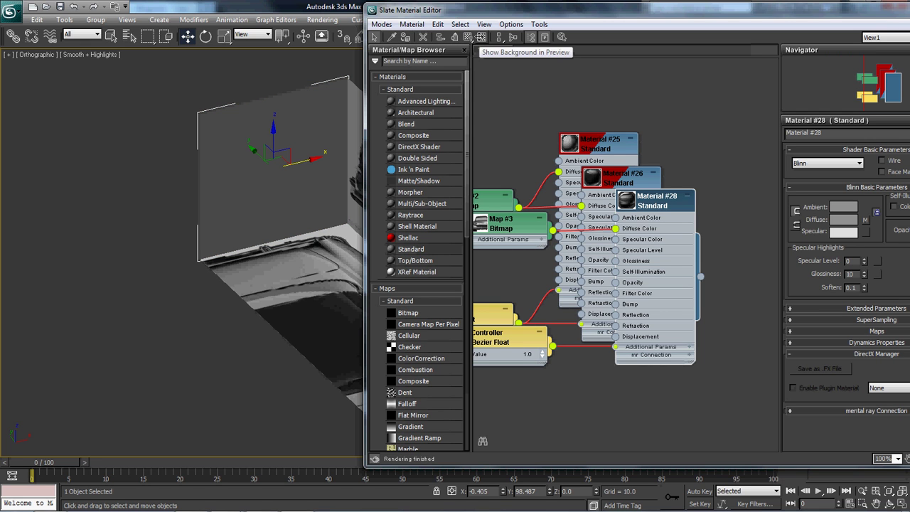
left_click(482, 36)
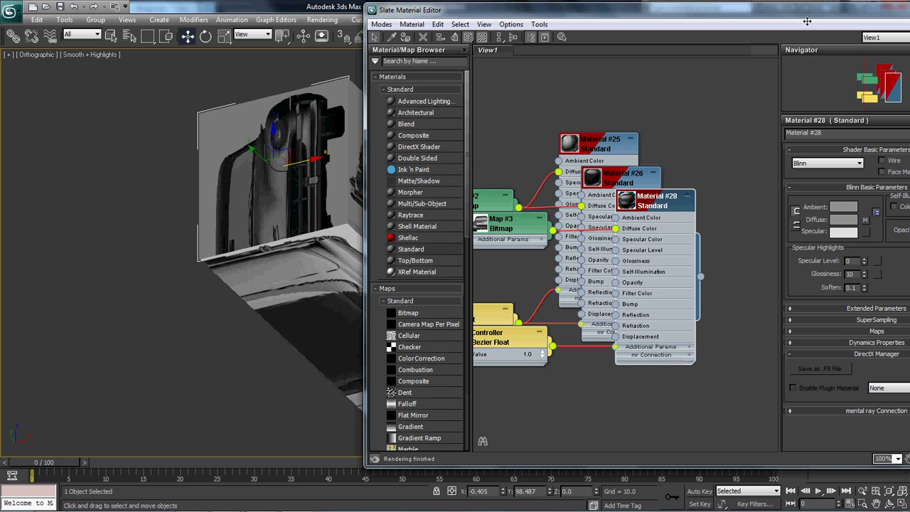
- Set the W angle of the car_front map to -90, minimize the Slate Material Editor and deselect FRONT_PLANE
left_click_drag(807, 21, 636, 26)
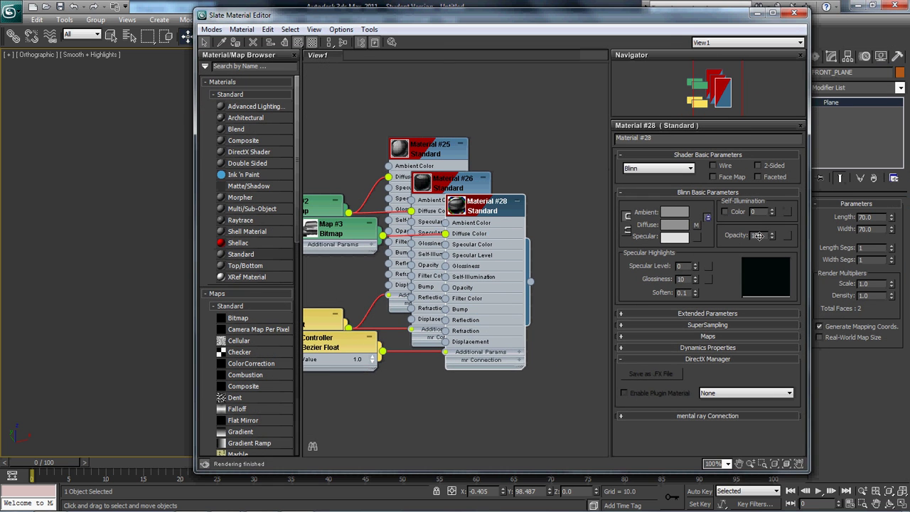
left_click(696, 225)
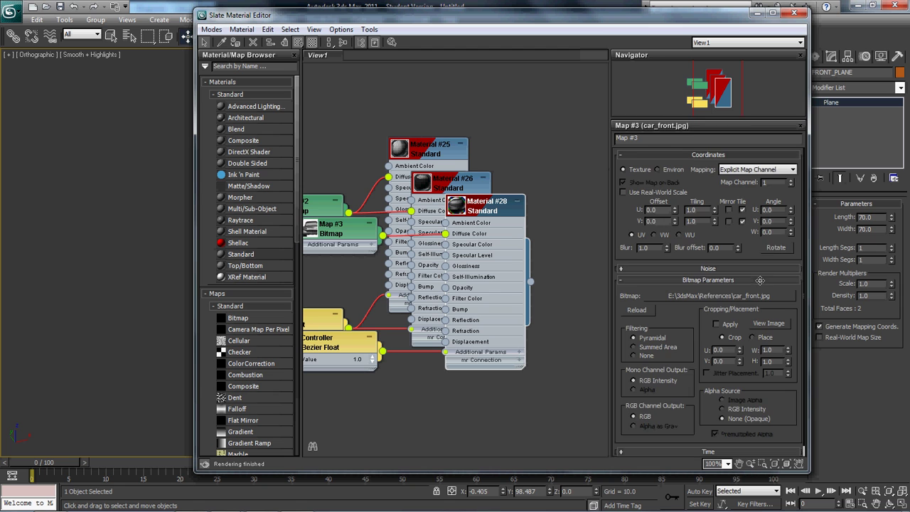
double_click(768, 231)
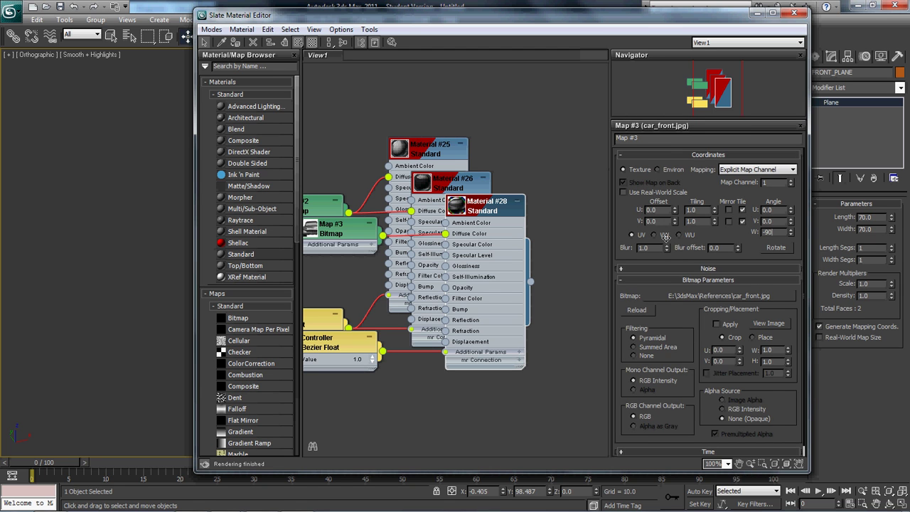
type("-90")
key("Return")
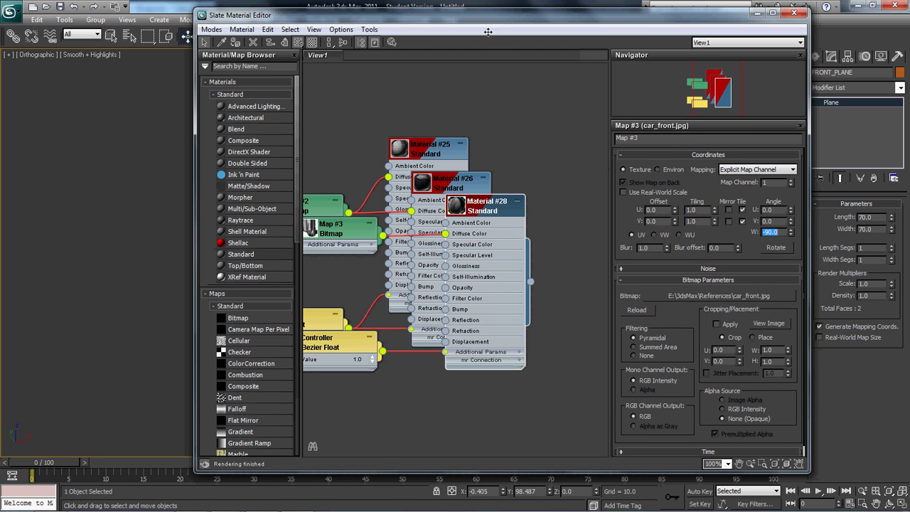
mouse_move(483, 16)
left_mouse_down()
mouse_move(889, 30)
mouse_move(489, 29)
left_mouse_up()
left_click(756, 27)
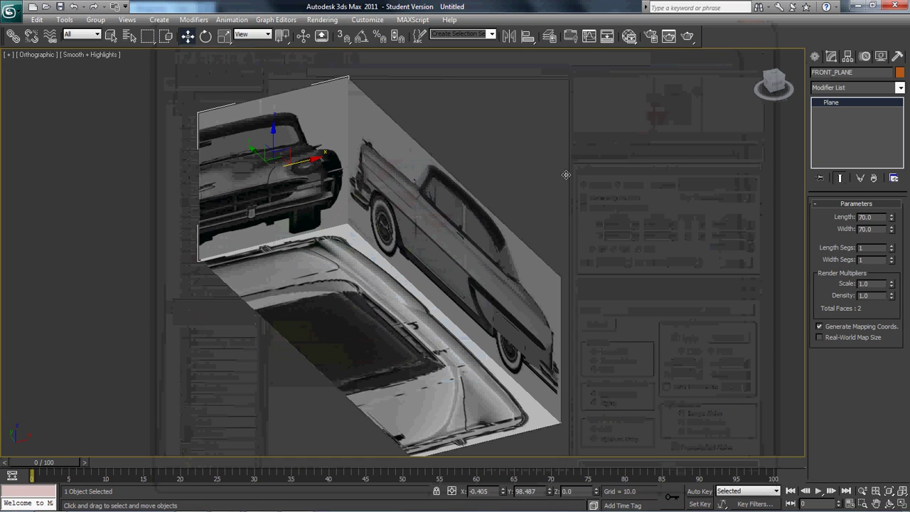
left_click(559, 172)
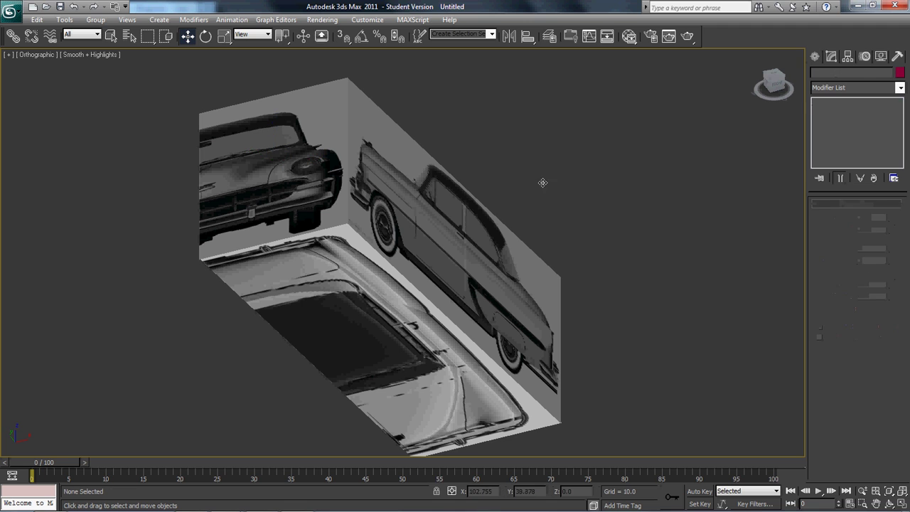
- Mirror the floor plane carrying the car_top image about the X axis without cloning it
left_click(365, 328)
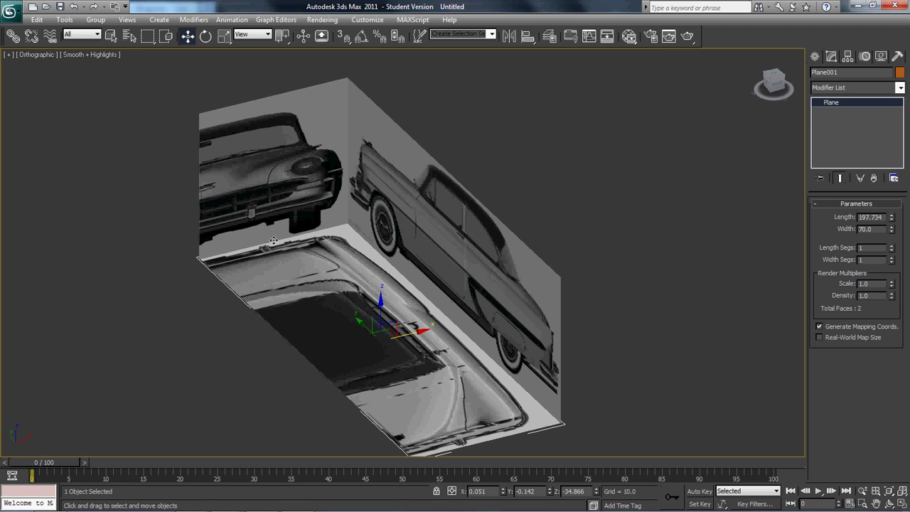
left_click(509, 36)
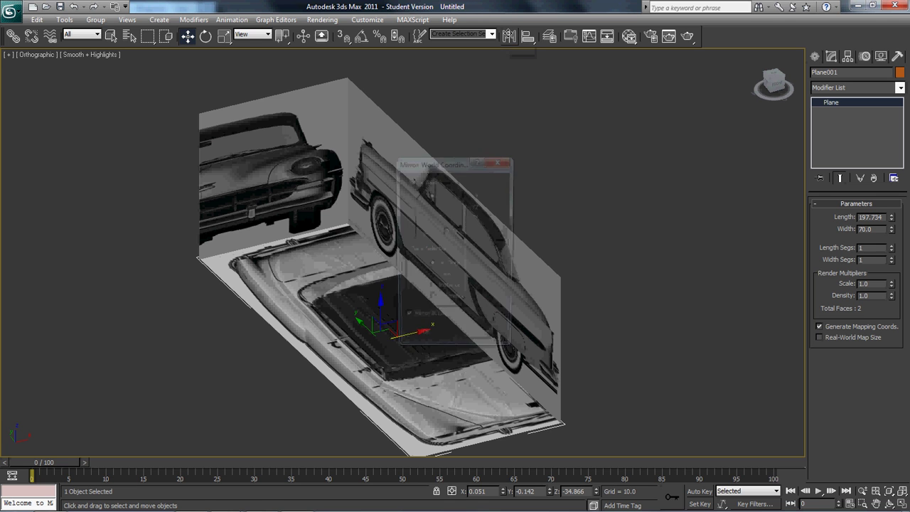
left_click(424, 342)
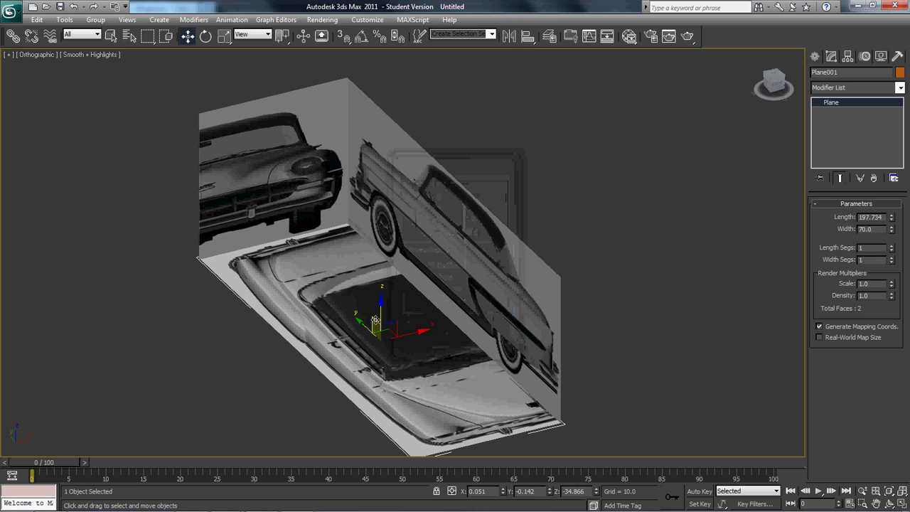
- Mirror FRONT_PLANE about the X axis with No Clone, and deselect it
left_click(273, 160)
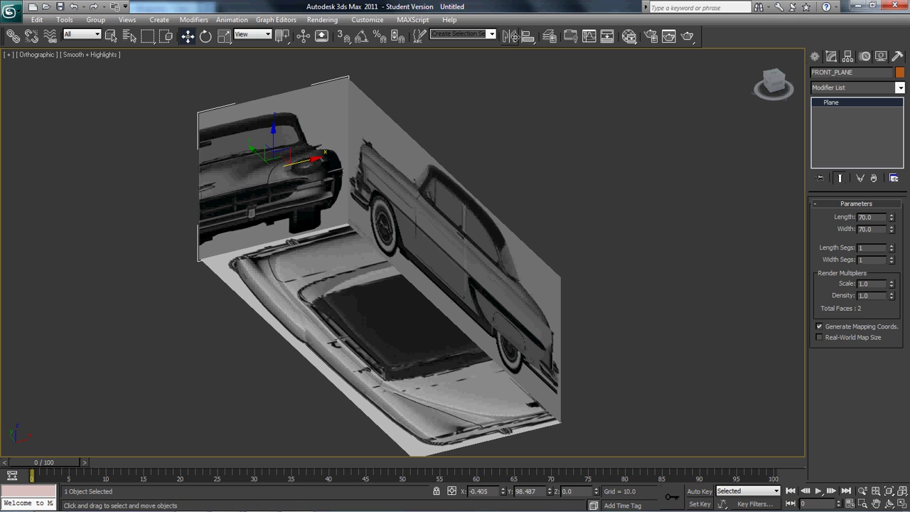
left_click(510, 35)
left_click(427, 342)
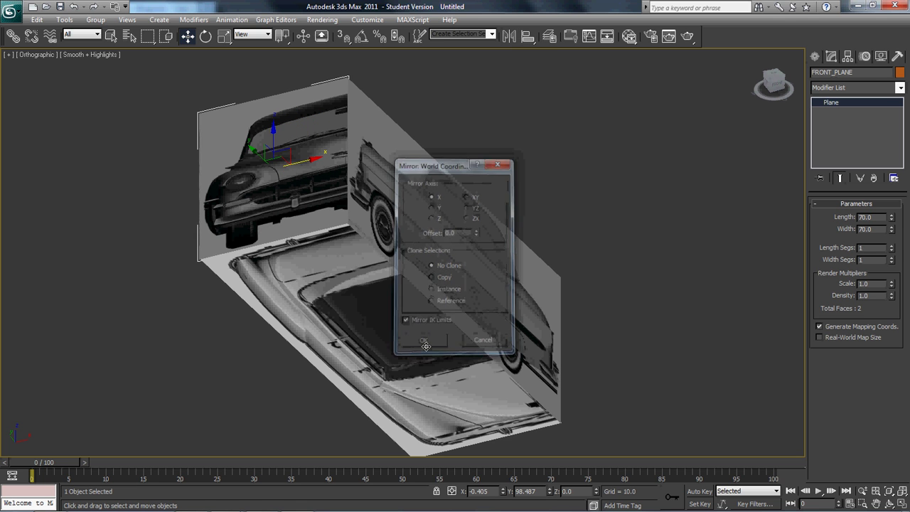
left_click(466, 106)
middle_click_drag(333, 143, 328, 184, "alt")
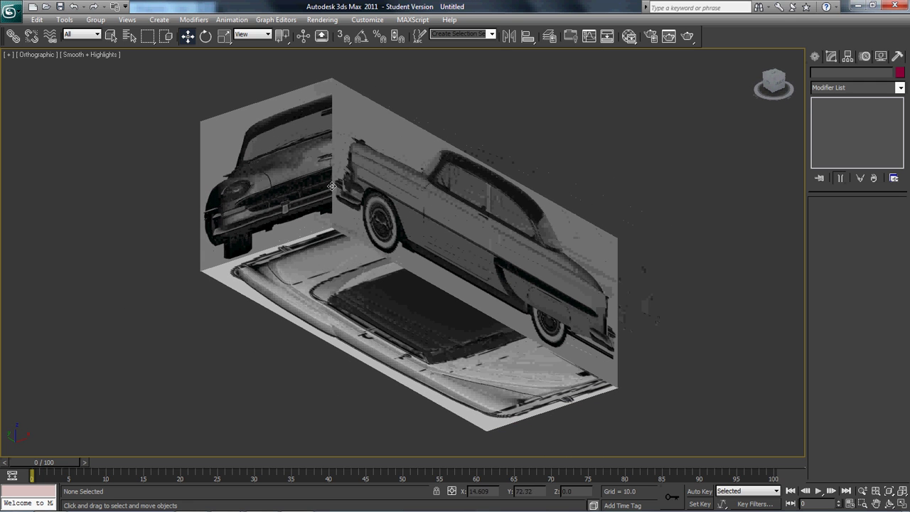
mouse_move(151, 506)
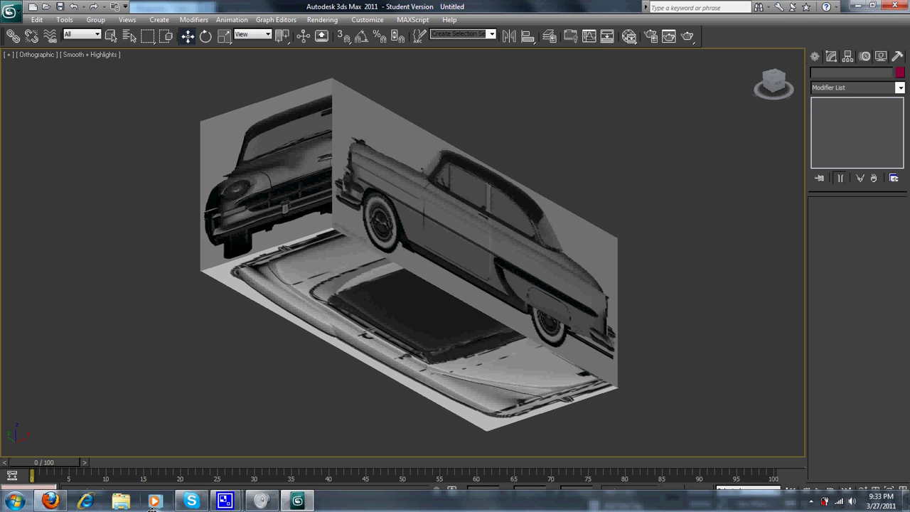